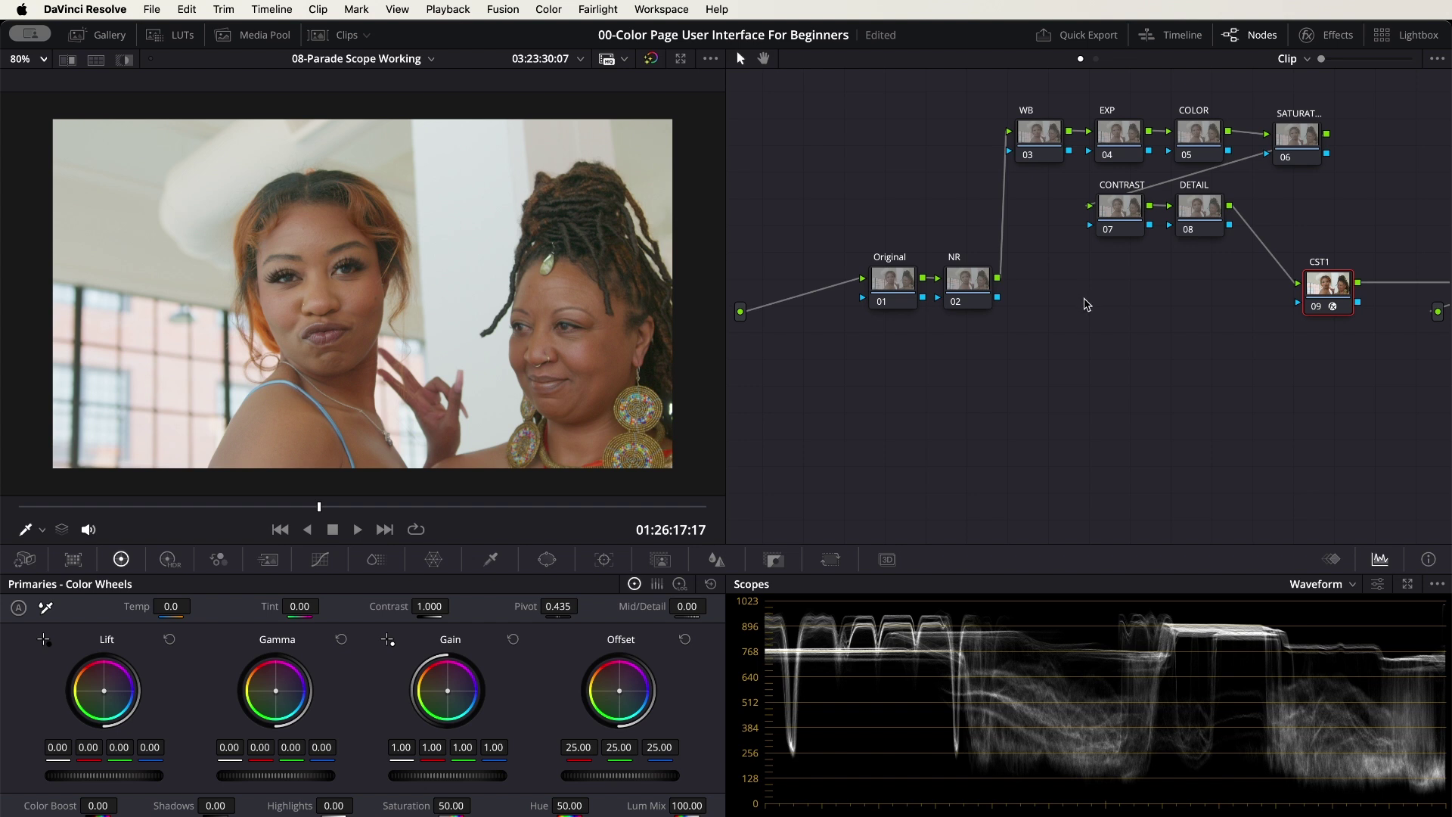
Step: Rearrange the node graph, bringing the CST1 and LUT nodes closer together and placing the CONTRAST and DETAIL nodes beneath WB and EXP
drag(1155, 313, 1008, 386)
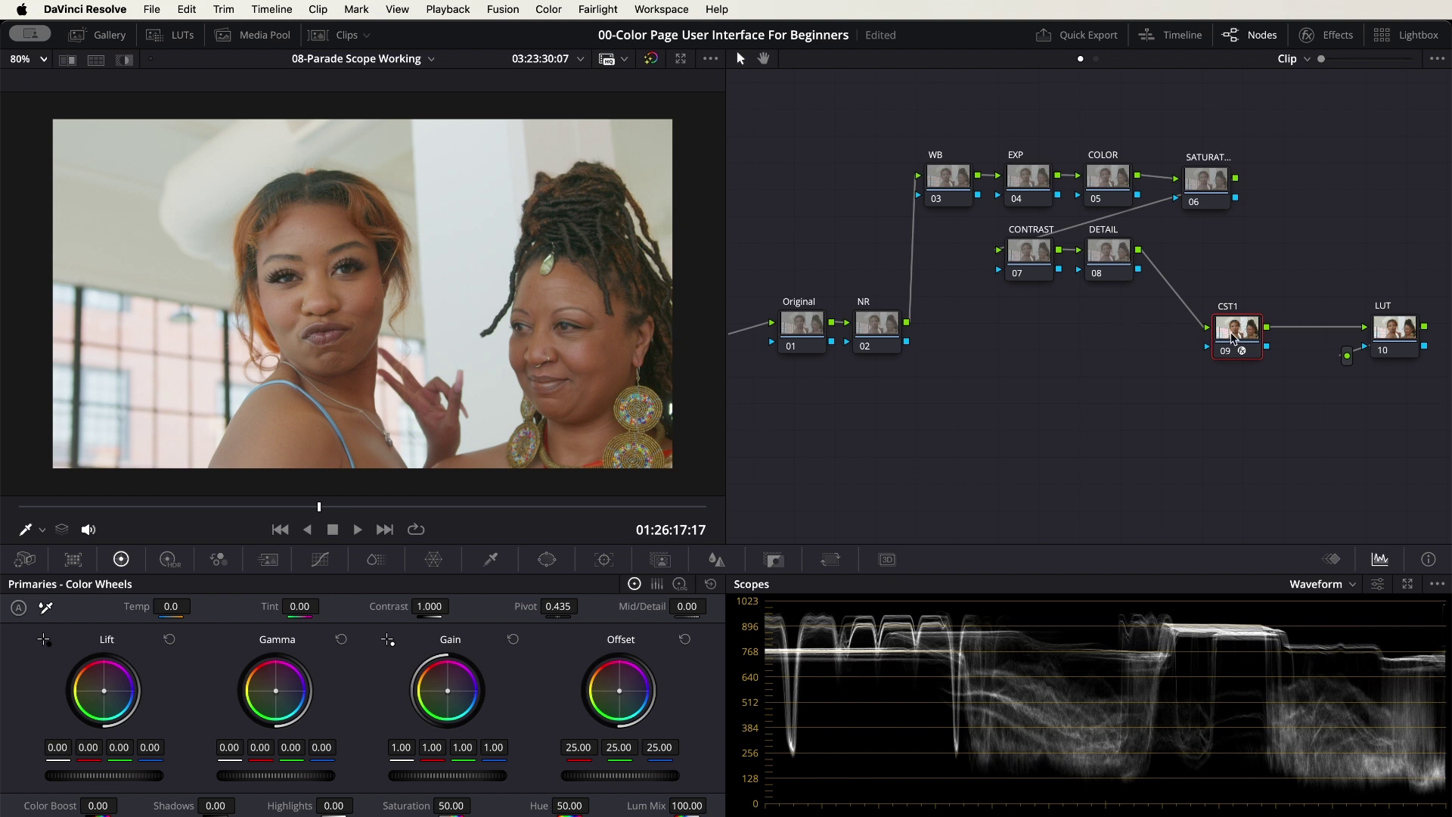
drag(1233, 335, 1190, 335)
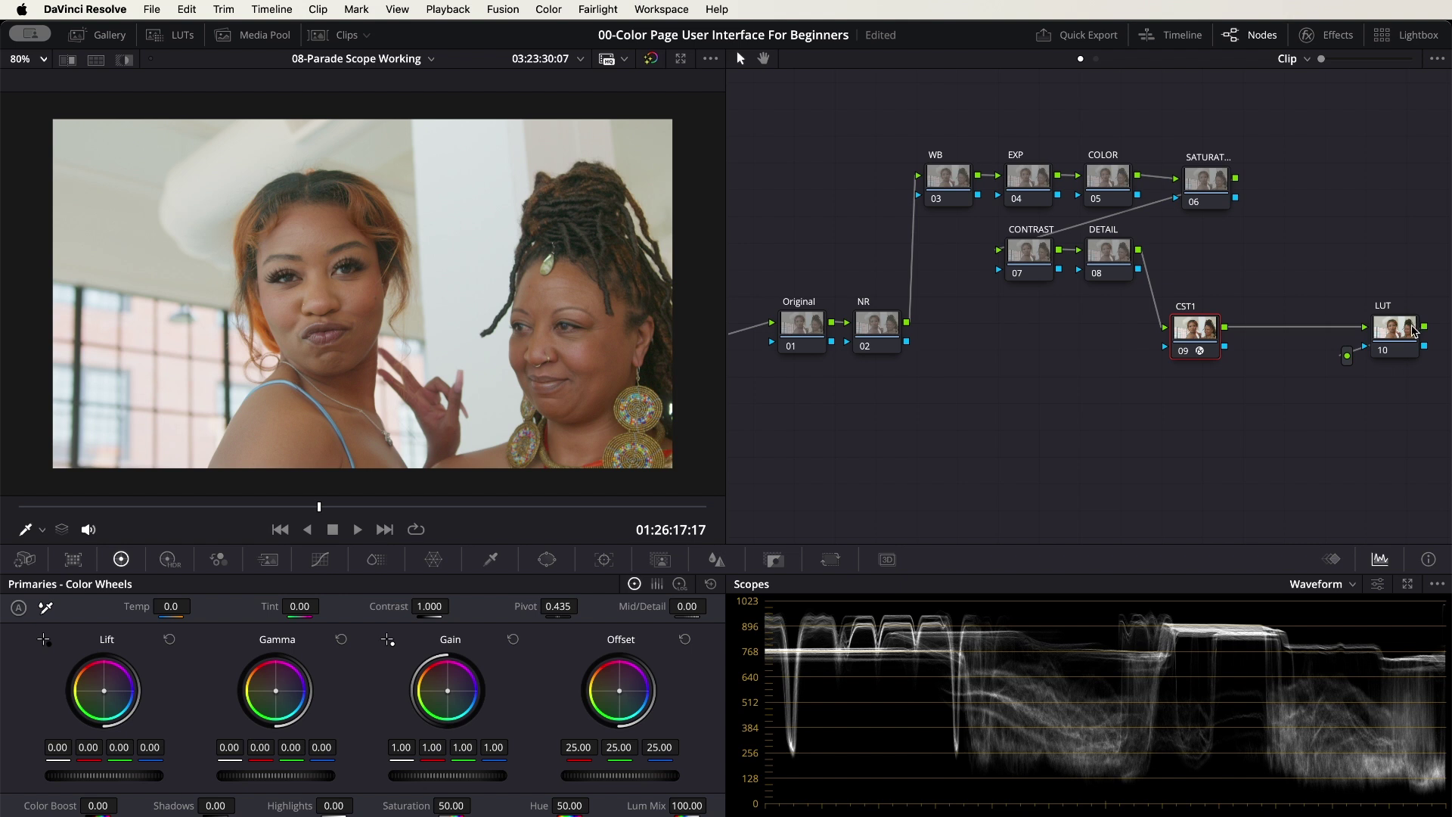
drag(1398, 336, 1289, 344)
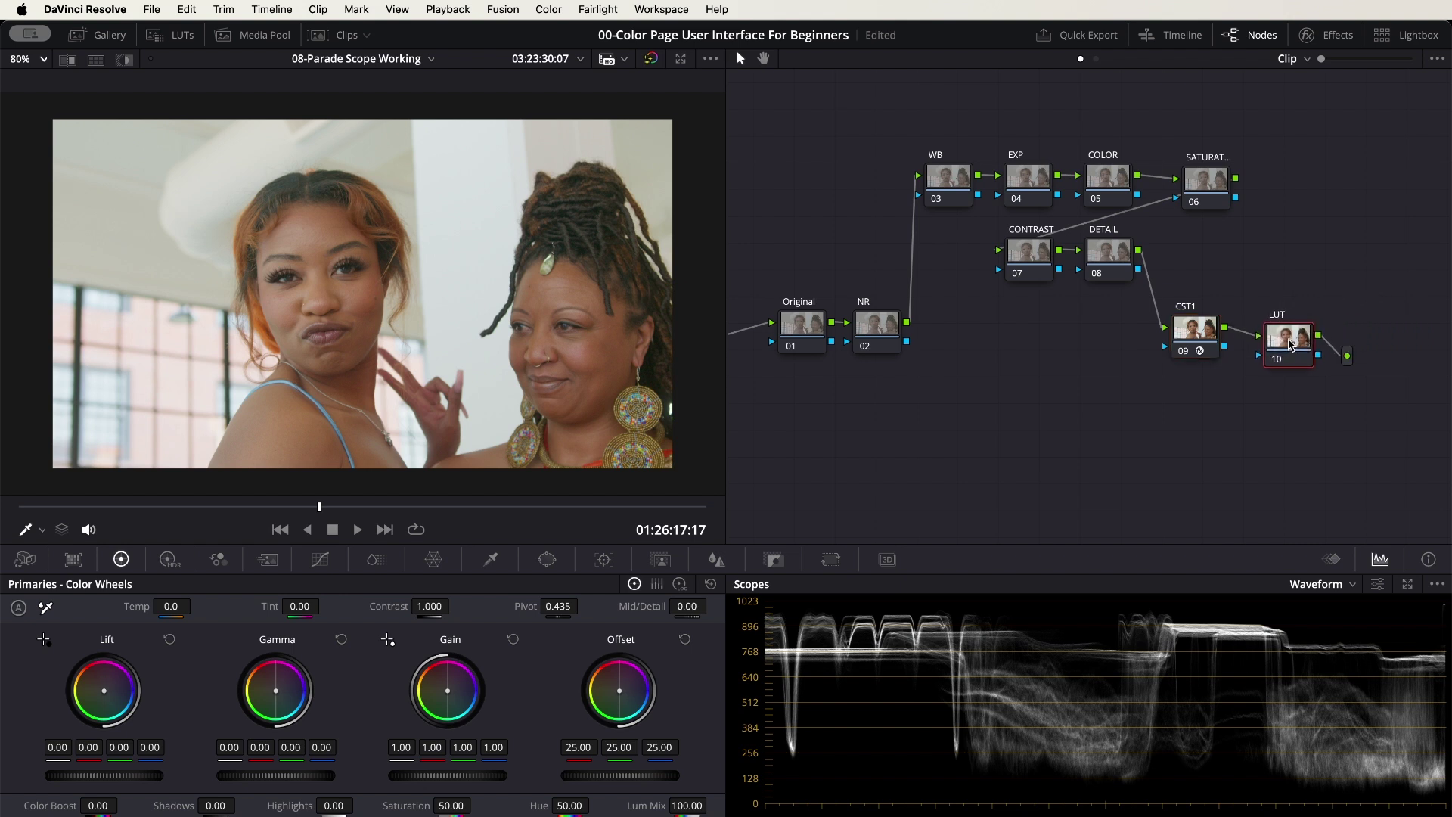
drag(1297, 113, 953, 287)
drag(951, 199, 942, 191)
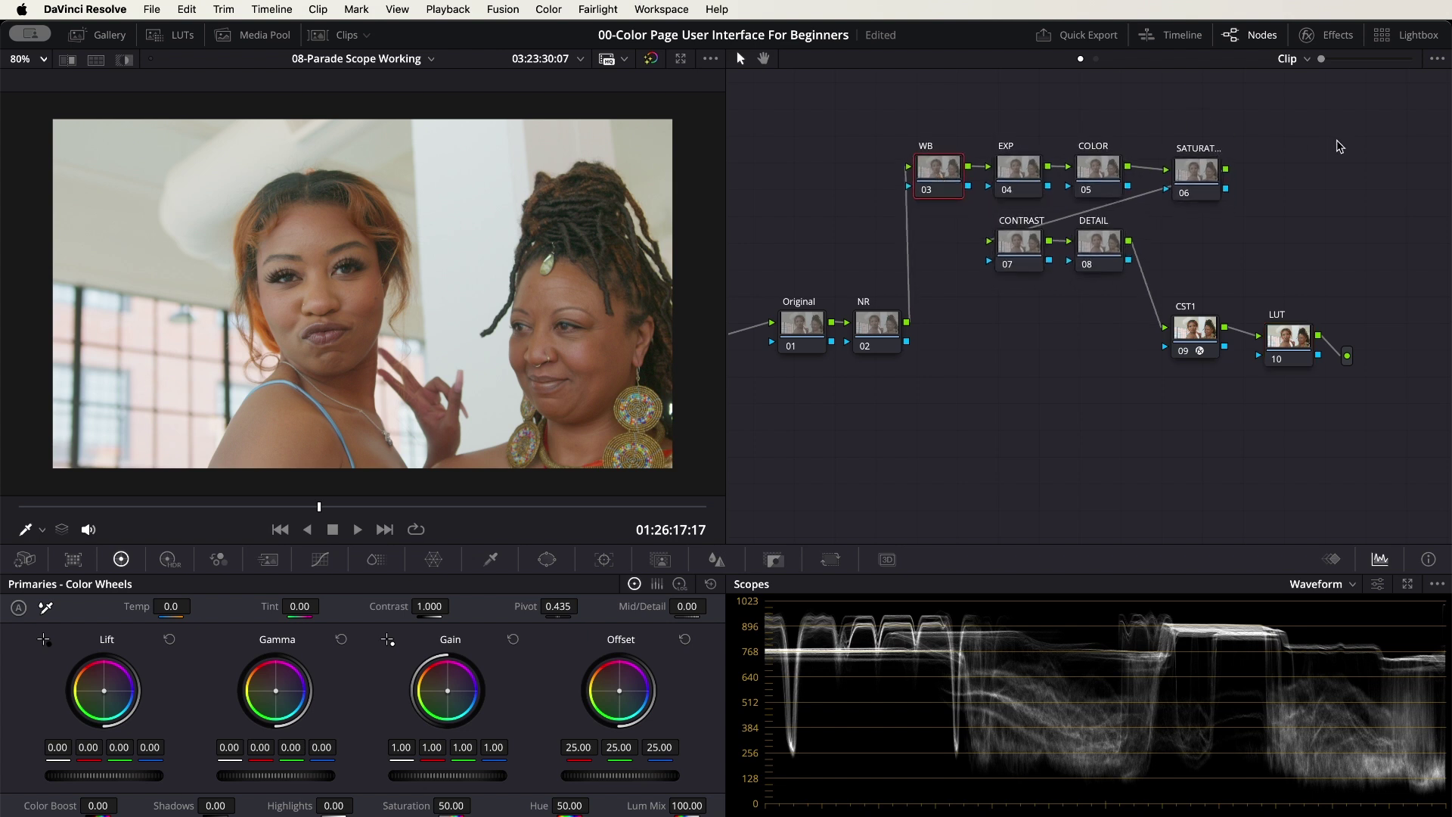
drag(1191, 342, 1197, 354)
drag(1120, 305, 949, 255)
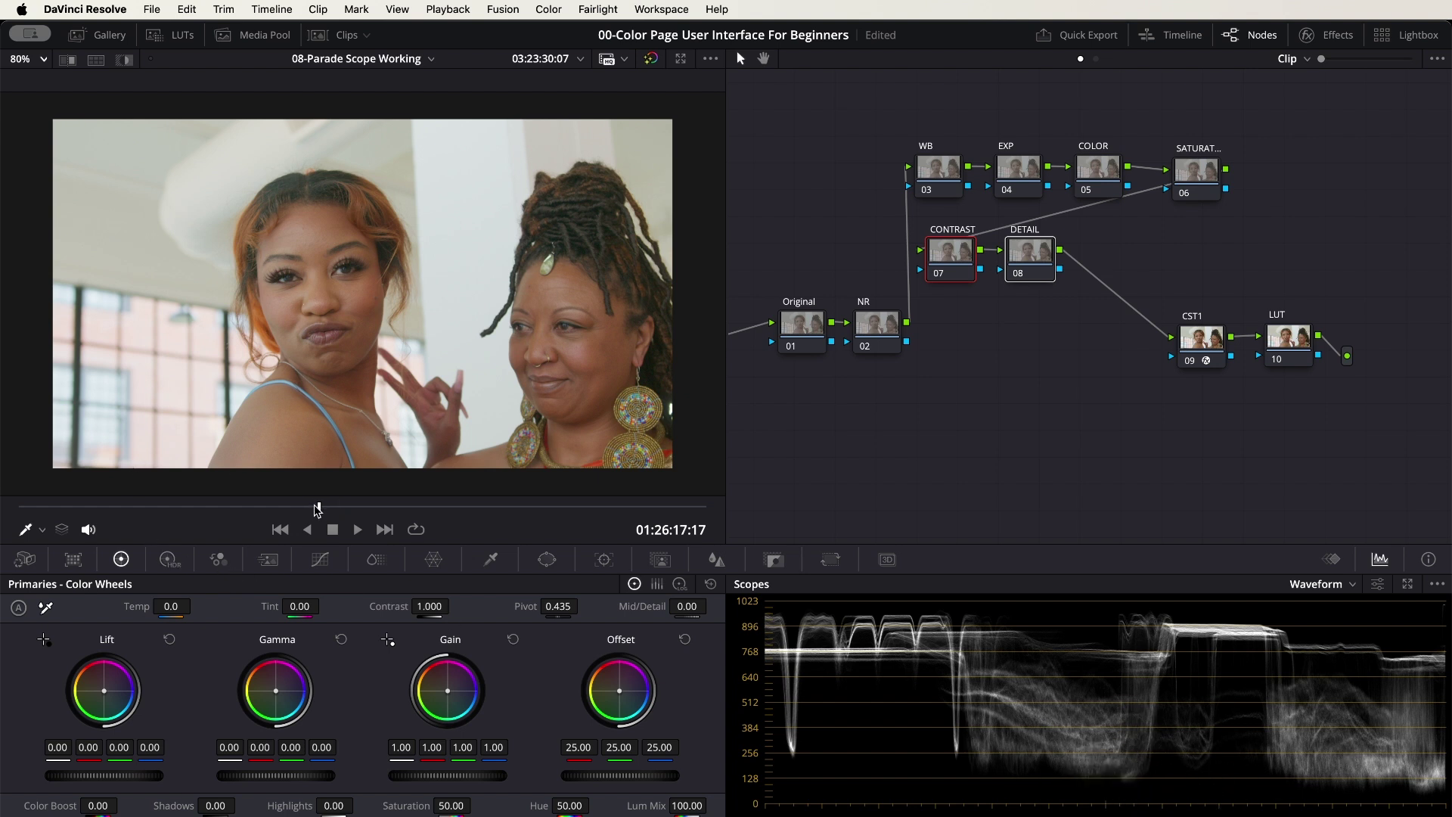
Step: At 01:26:15:14, lower the EXP node's Lift to -0.03 and its Gain to 0.99 on all channels
drag(318, 506, 116, 522)
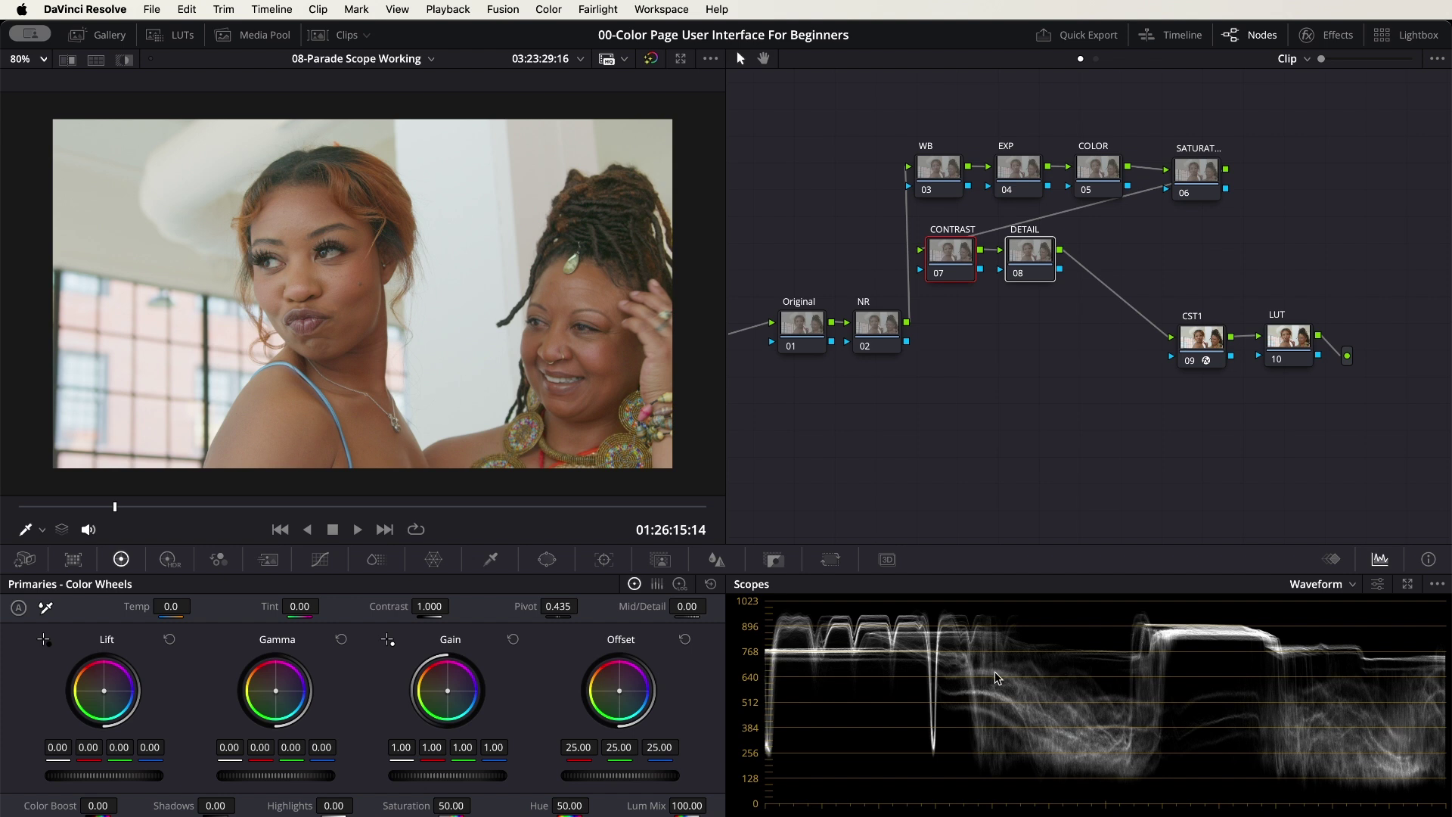
click(1018, 175)
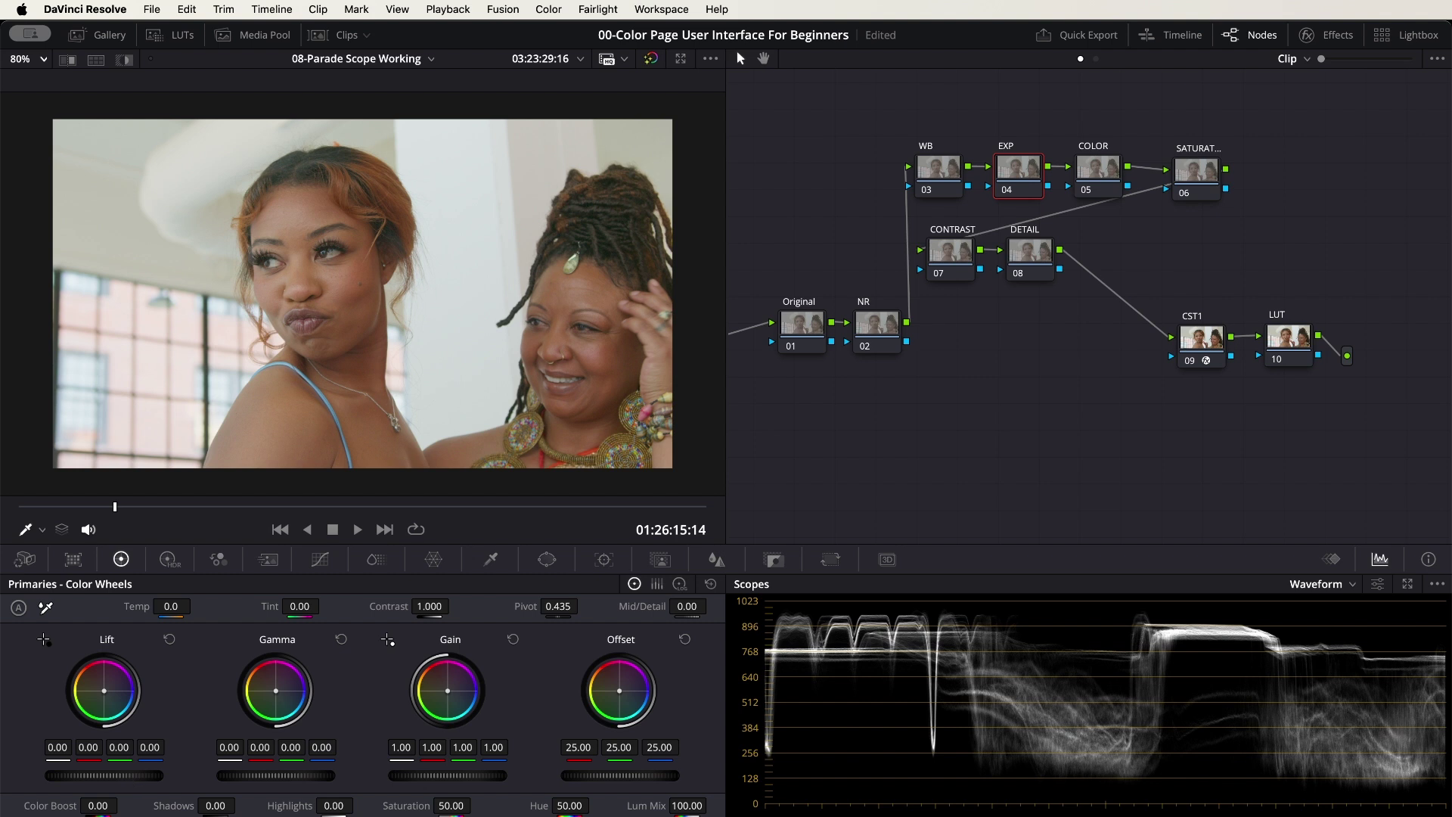
drag(104, 775, 95, 775)
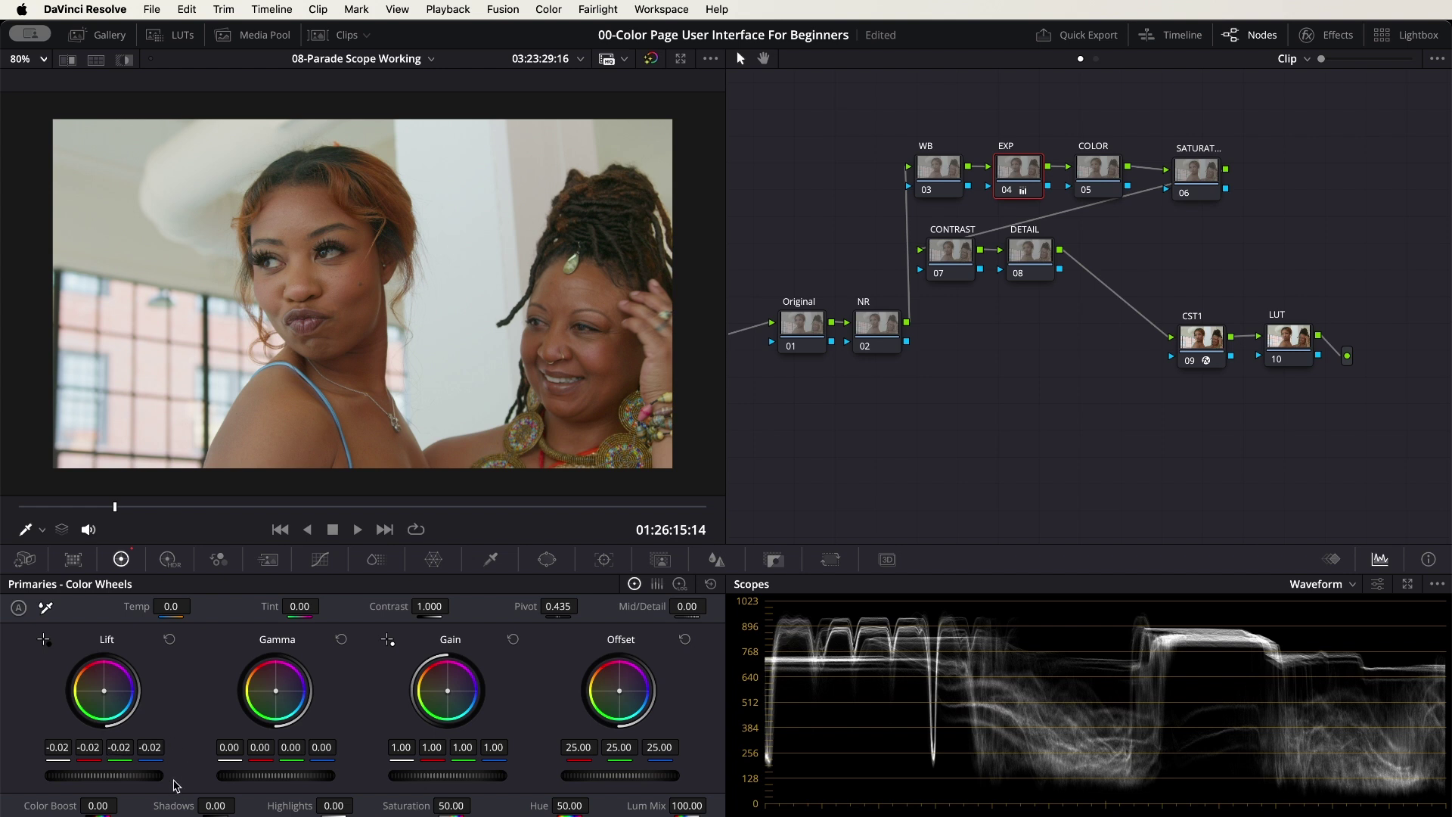
drag(128, 776, 124, 775)
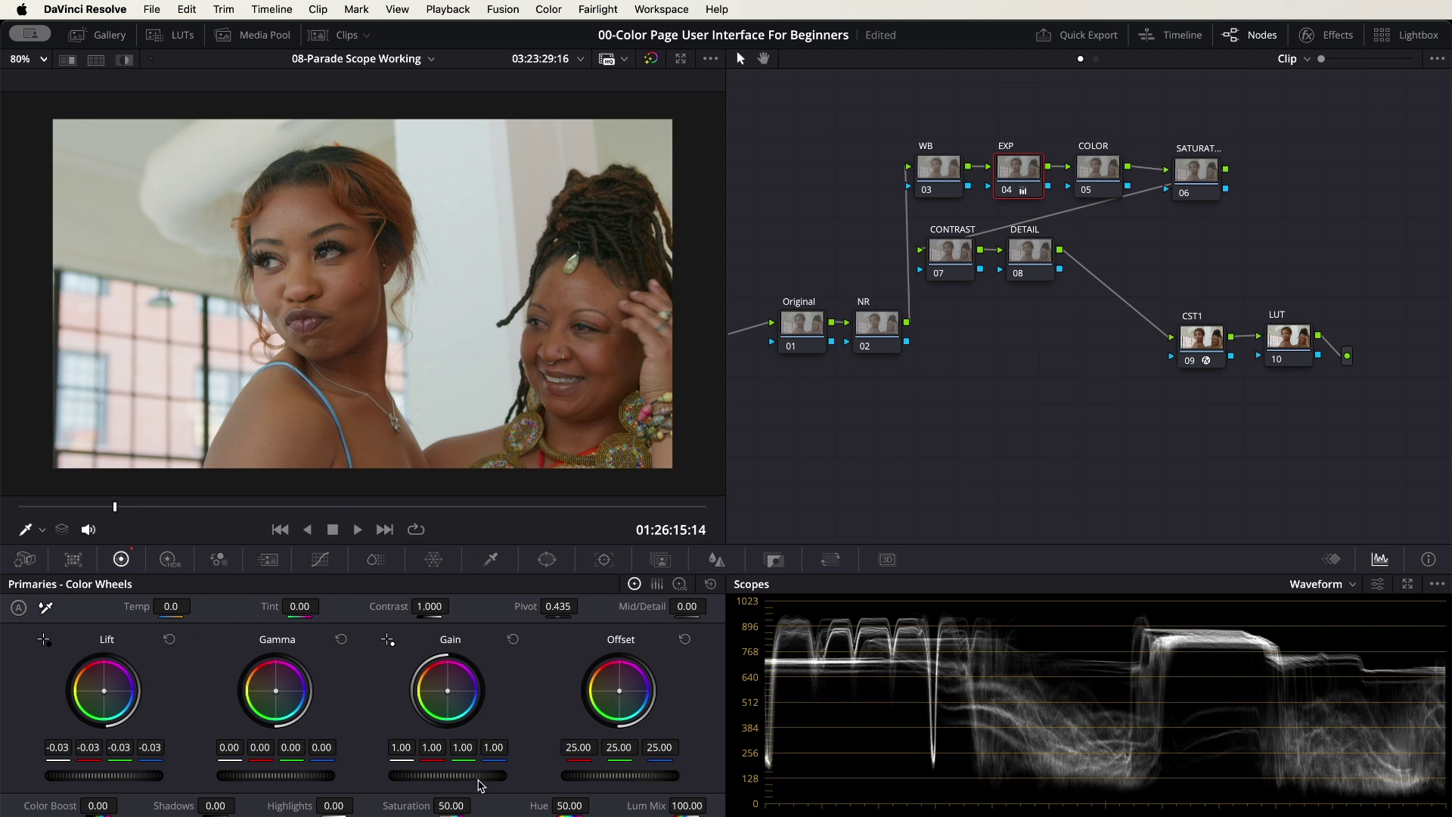
drag(478, 779, 465, 780)
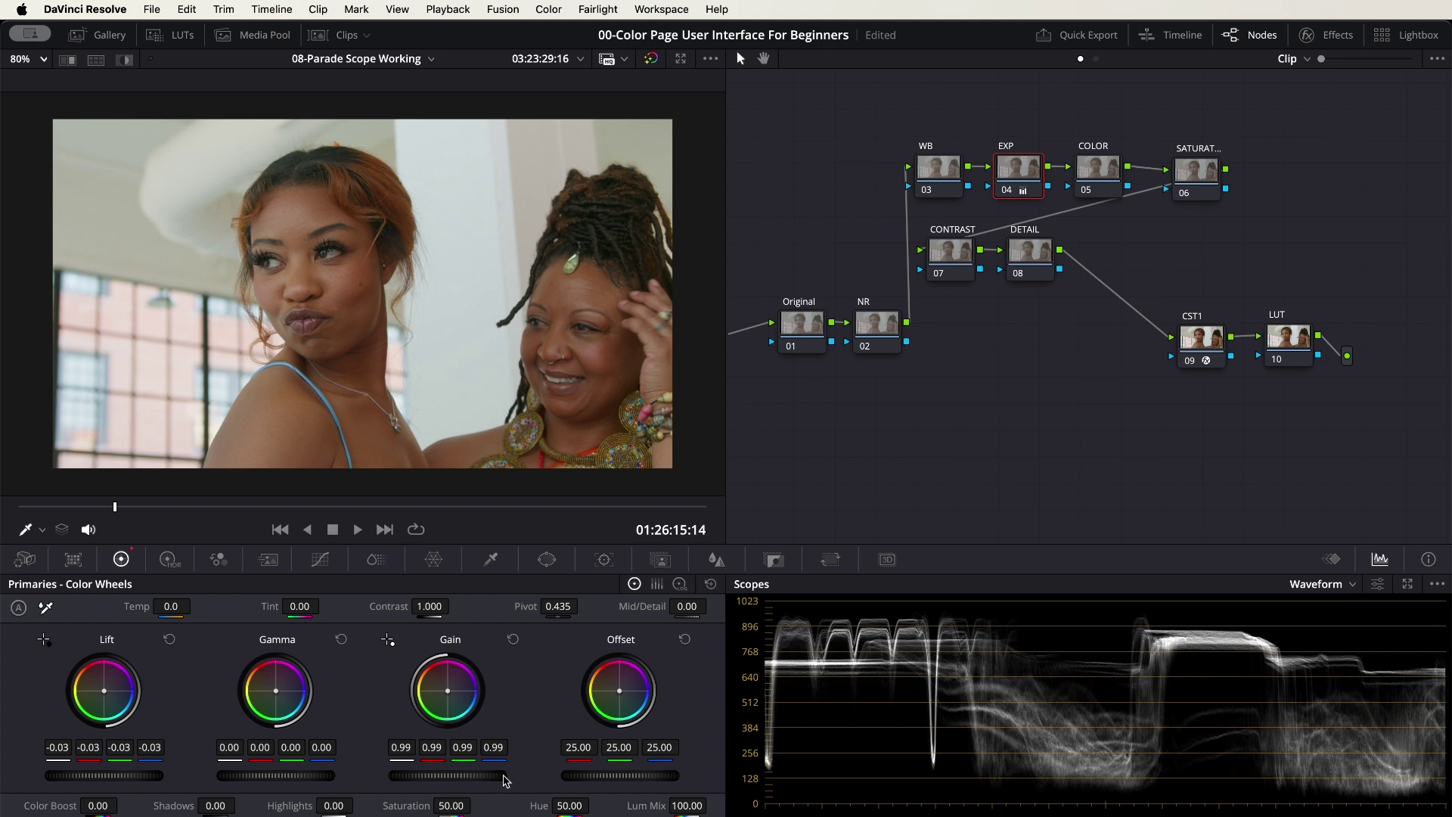
Step: Compare the image and waveform with all grades bypassed and restored, and with the EXP node disabled and re-enabled
click(651, 59)
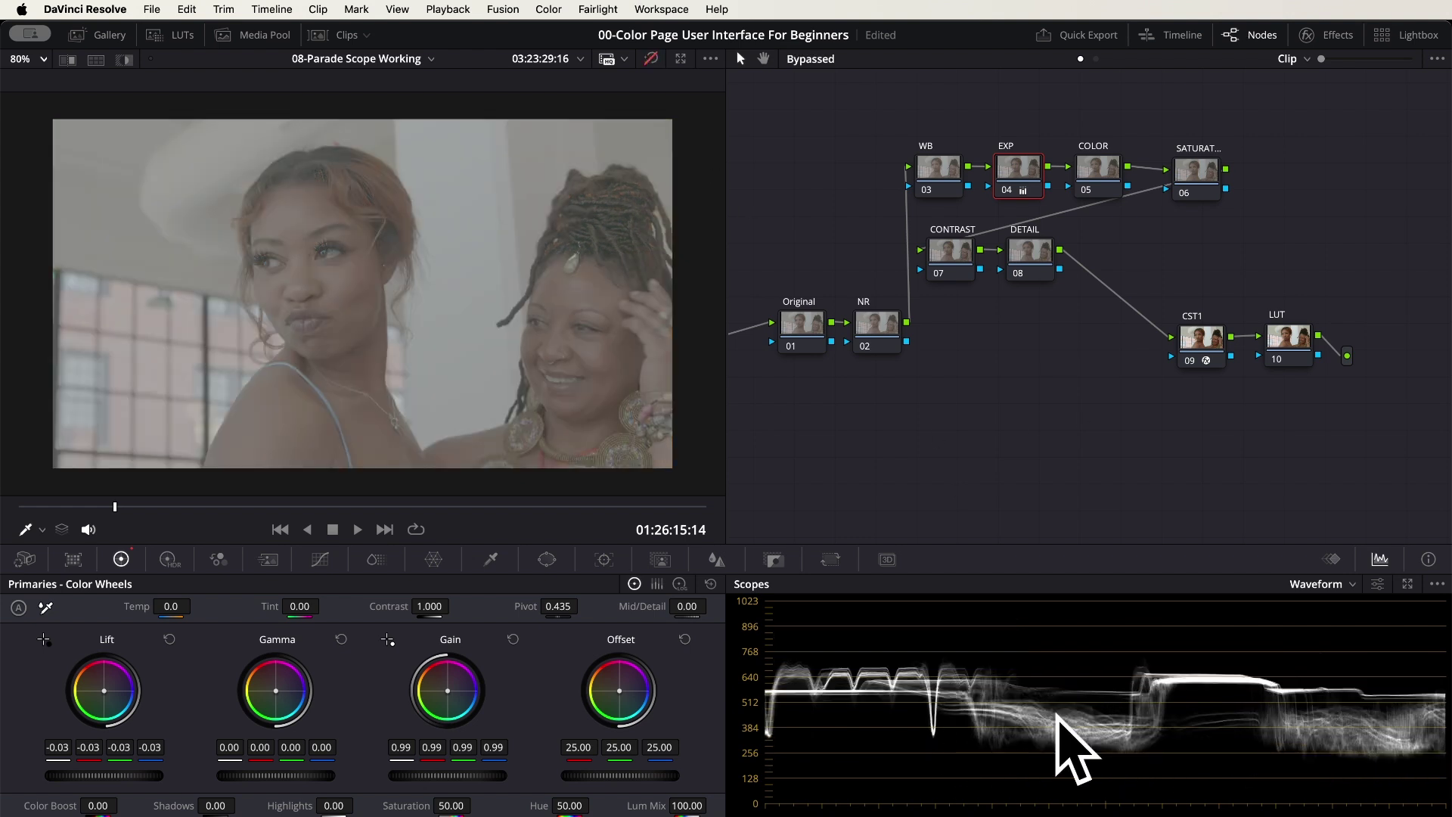
click(650, 59)
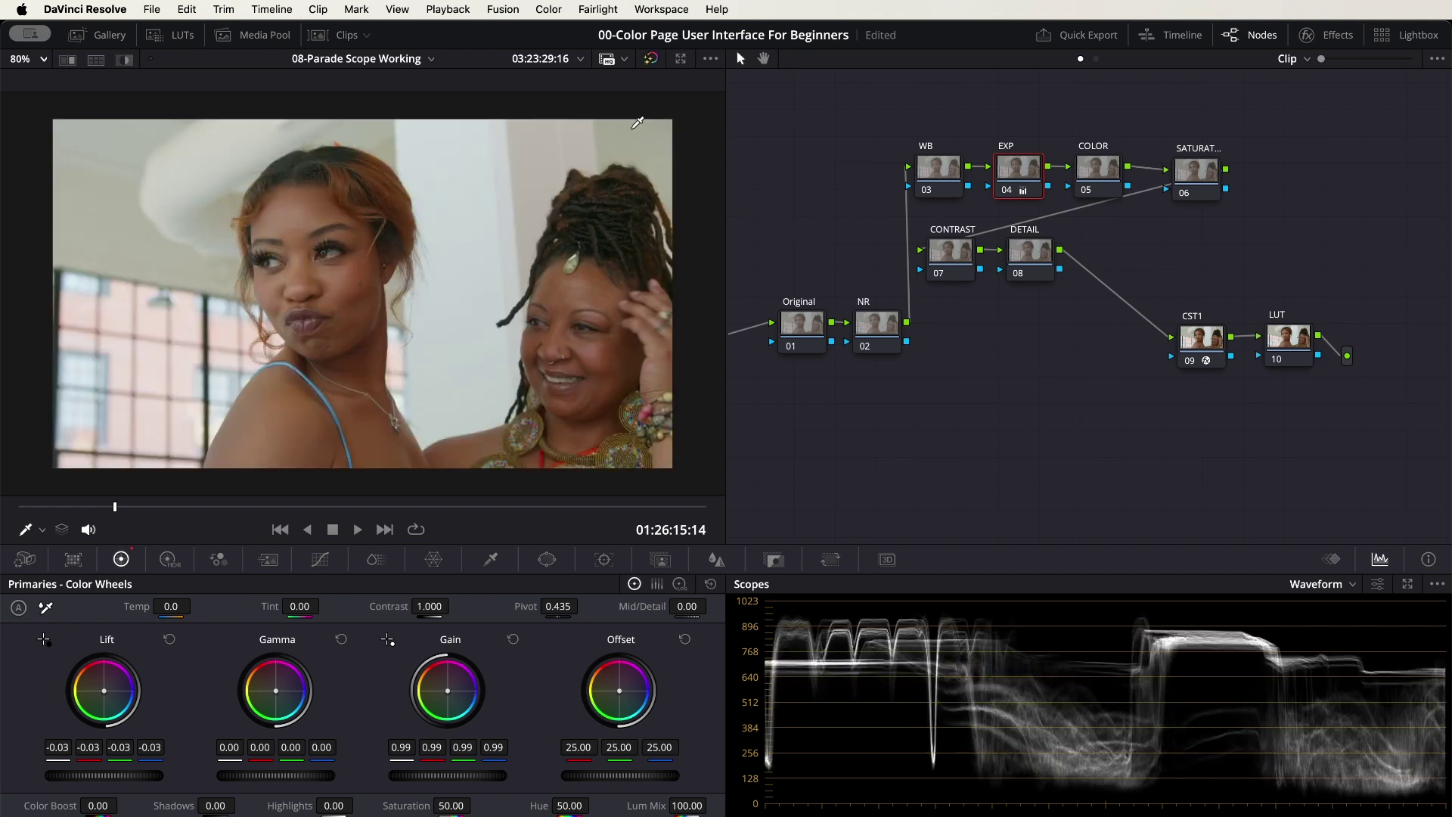
click(1013, 193)
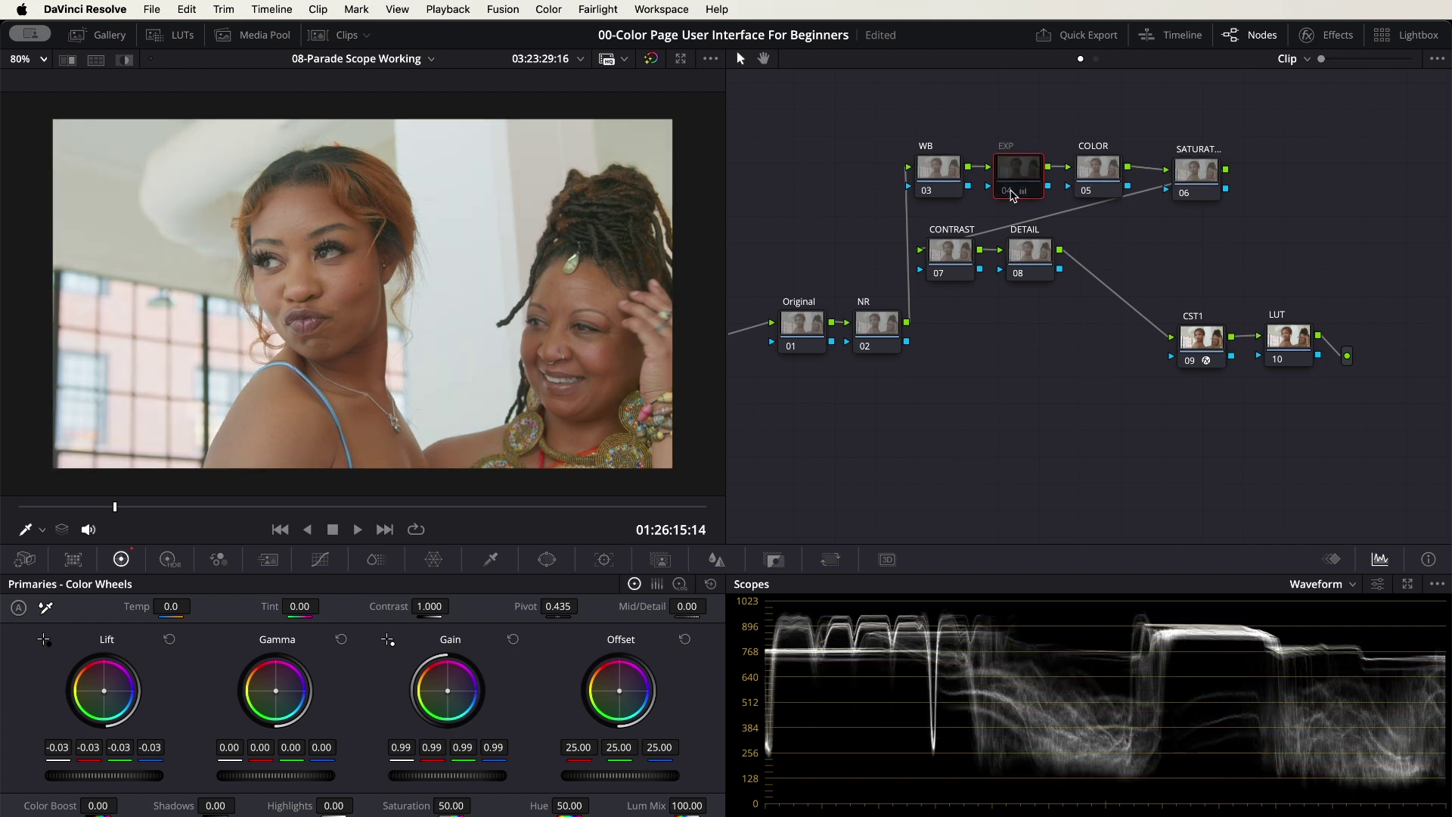
click(1013, 193)
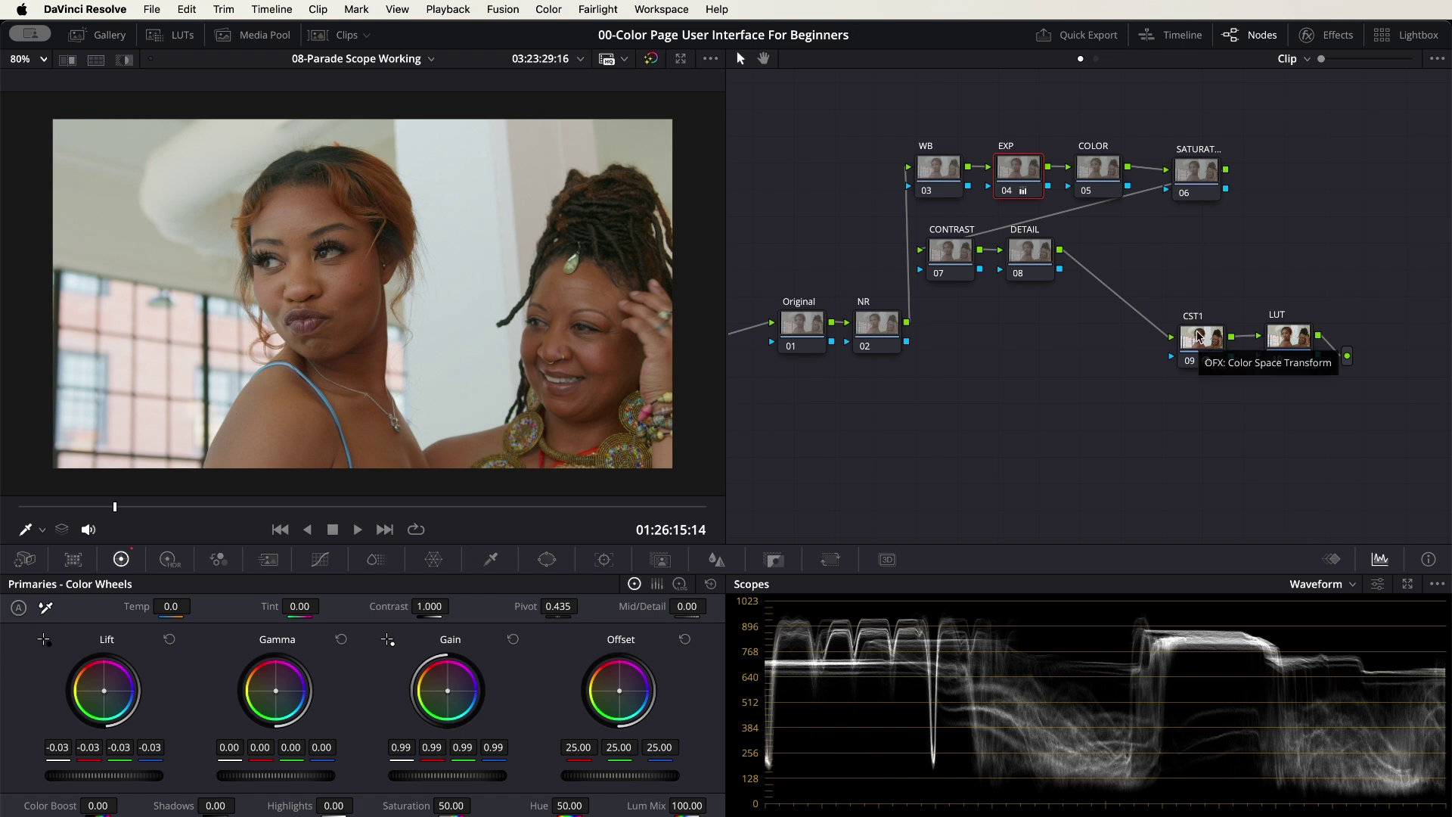
Step: Review the Color Space Transform settings on the CST1 node, including its input and output color space and gamma
drag(1198, 337, 1184, 337)
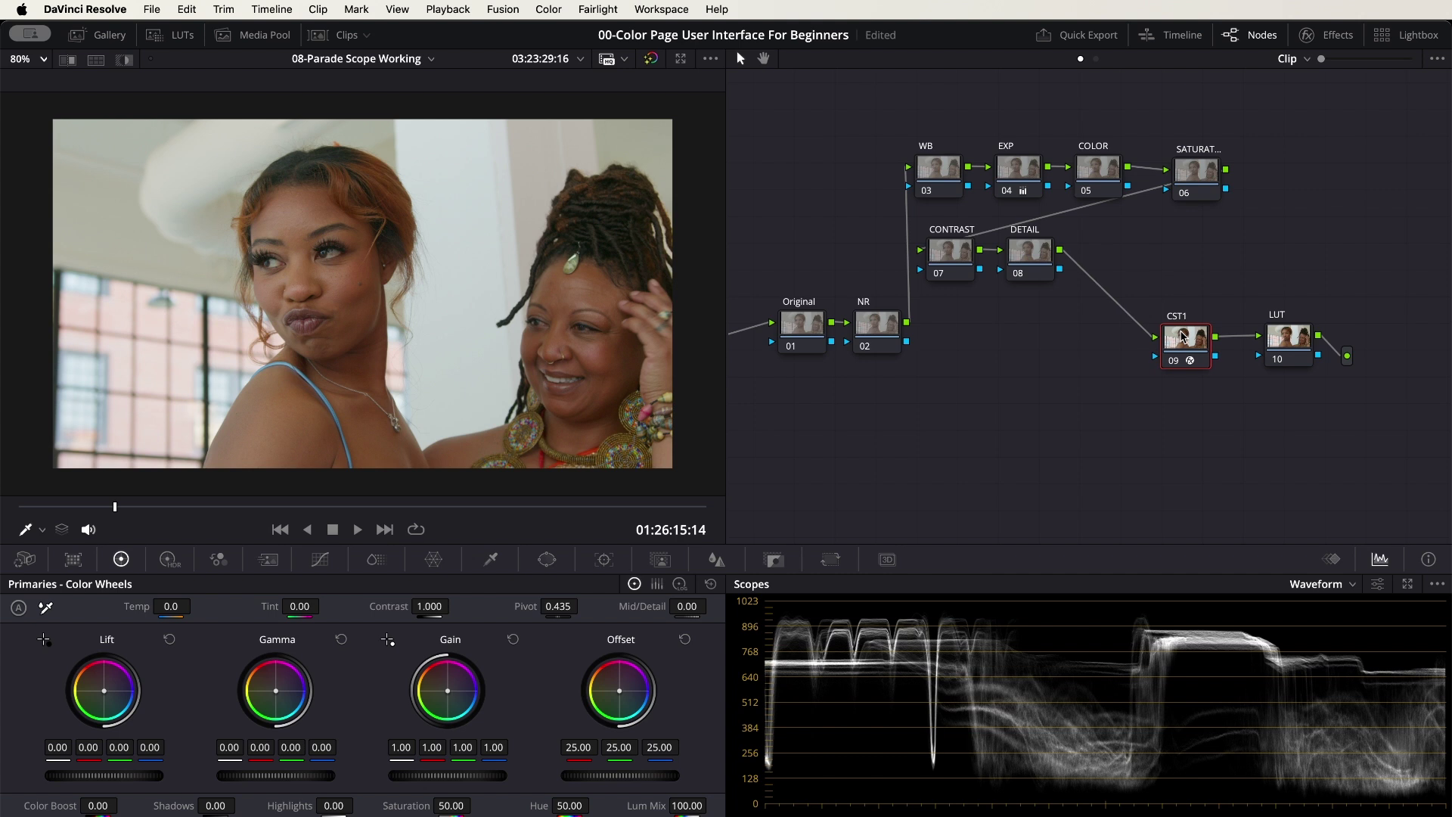
click(1350, 41)
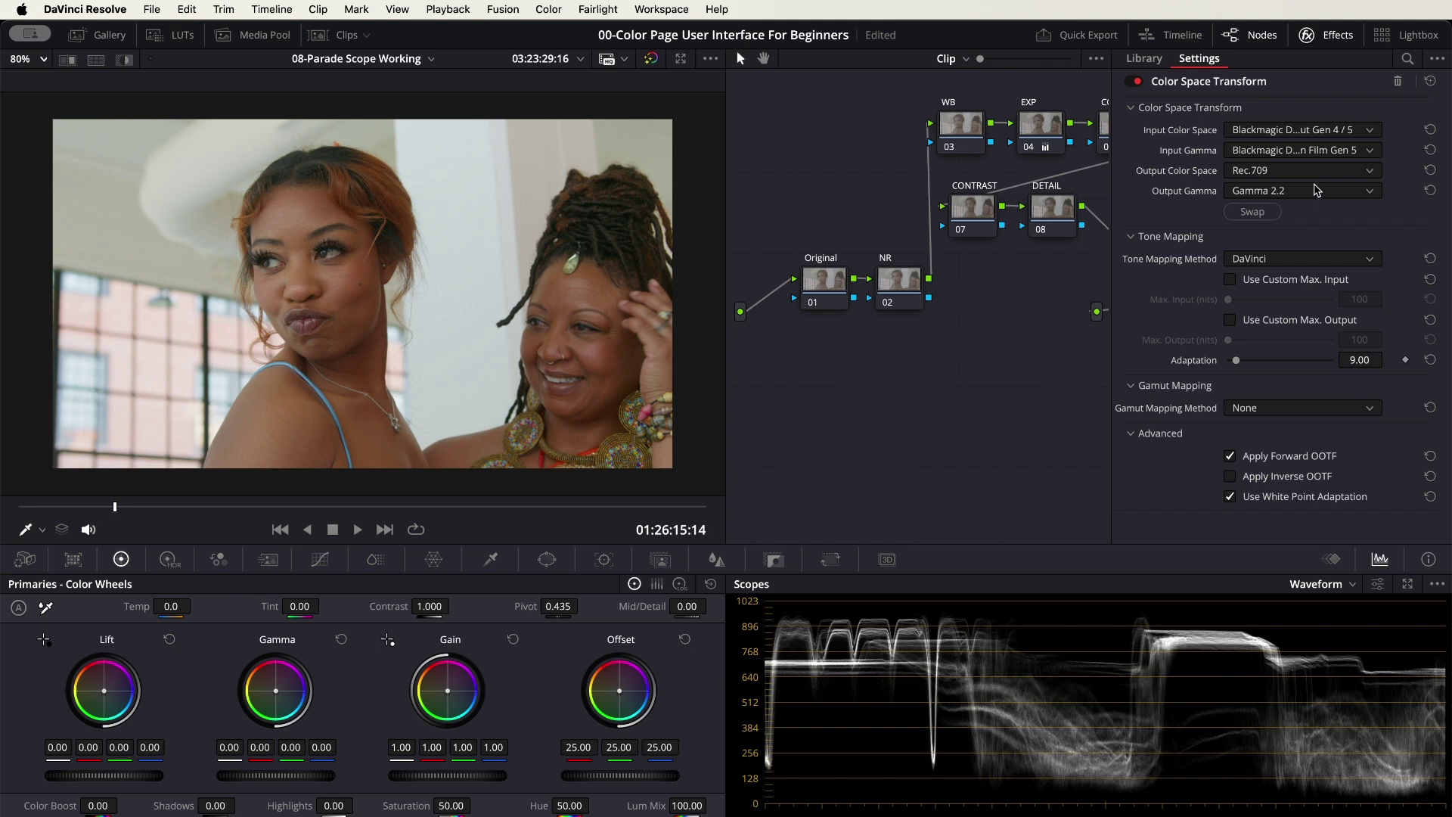
click(1342, 42)
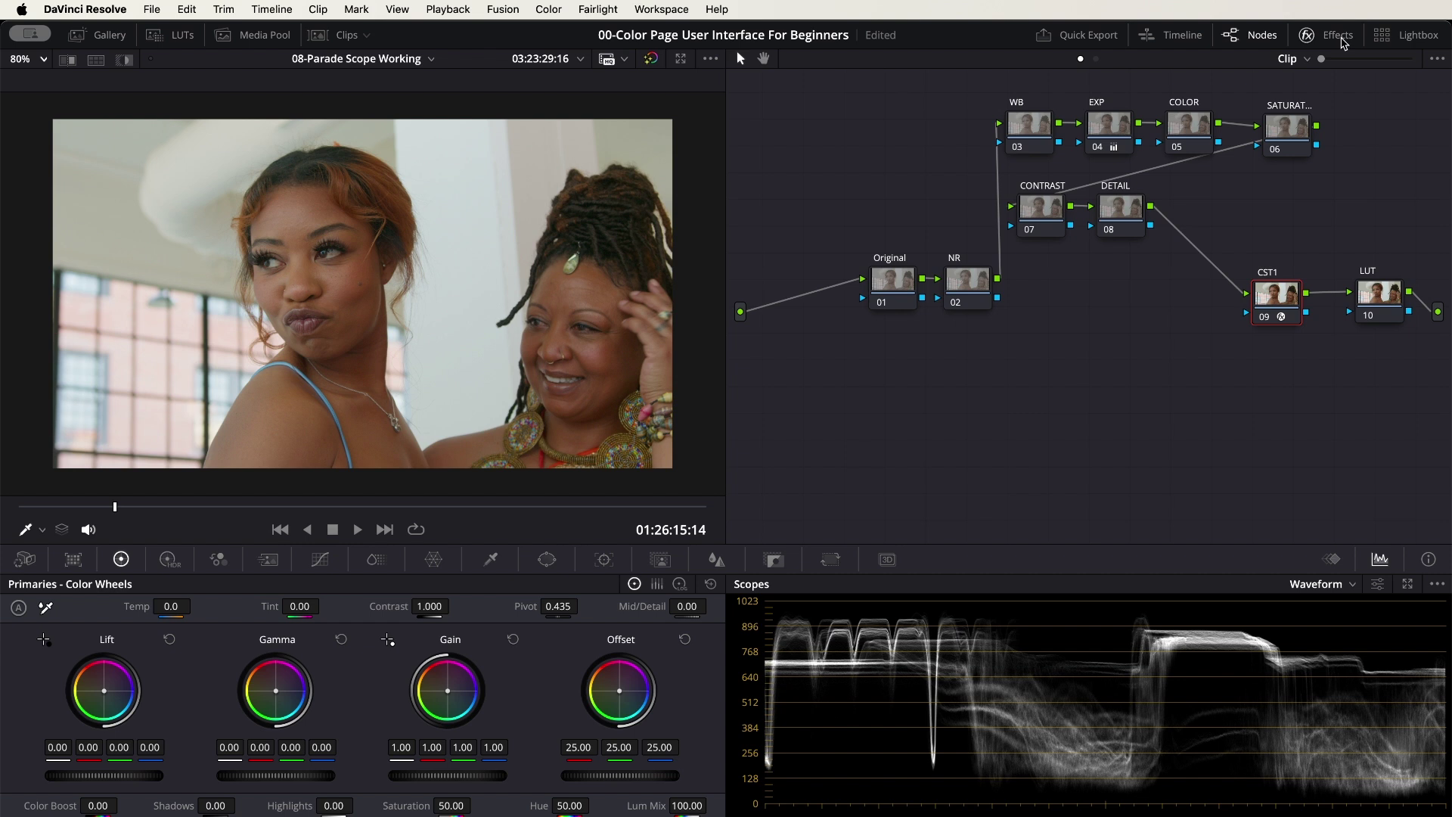
Step: Spread out the node graph by lowering CONTRAST and DETAIL and moving Original and NR farther from WB
drag(1297, 226, 1269, 266)
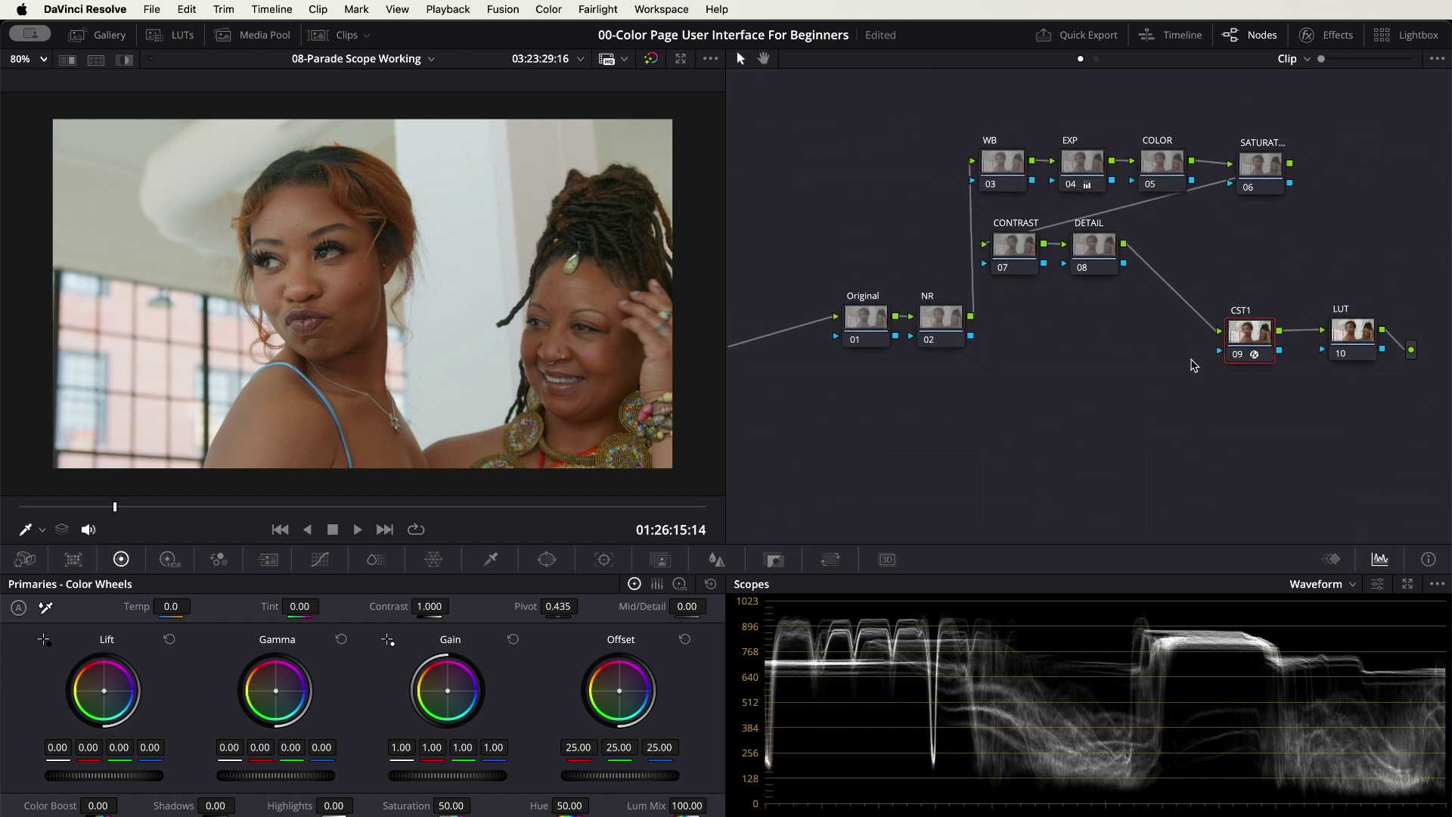
drag(1125, 307, 825, 388)
drag(851, 326, 774, 353)
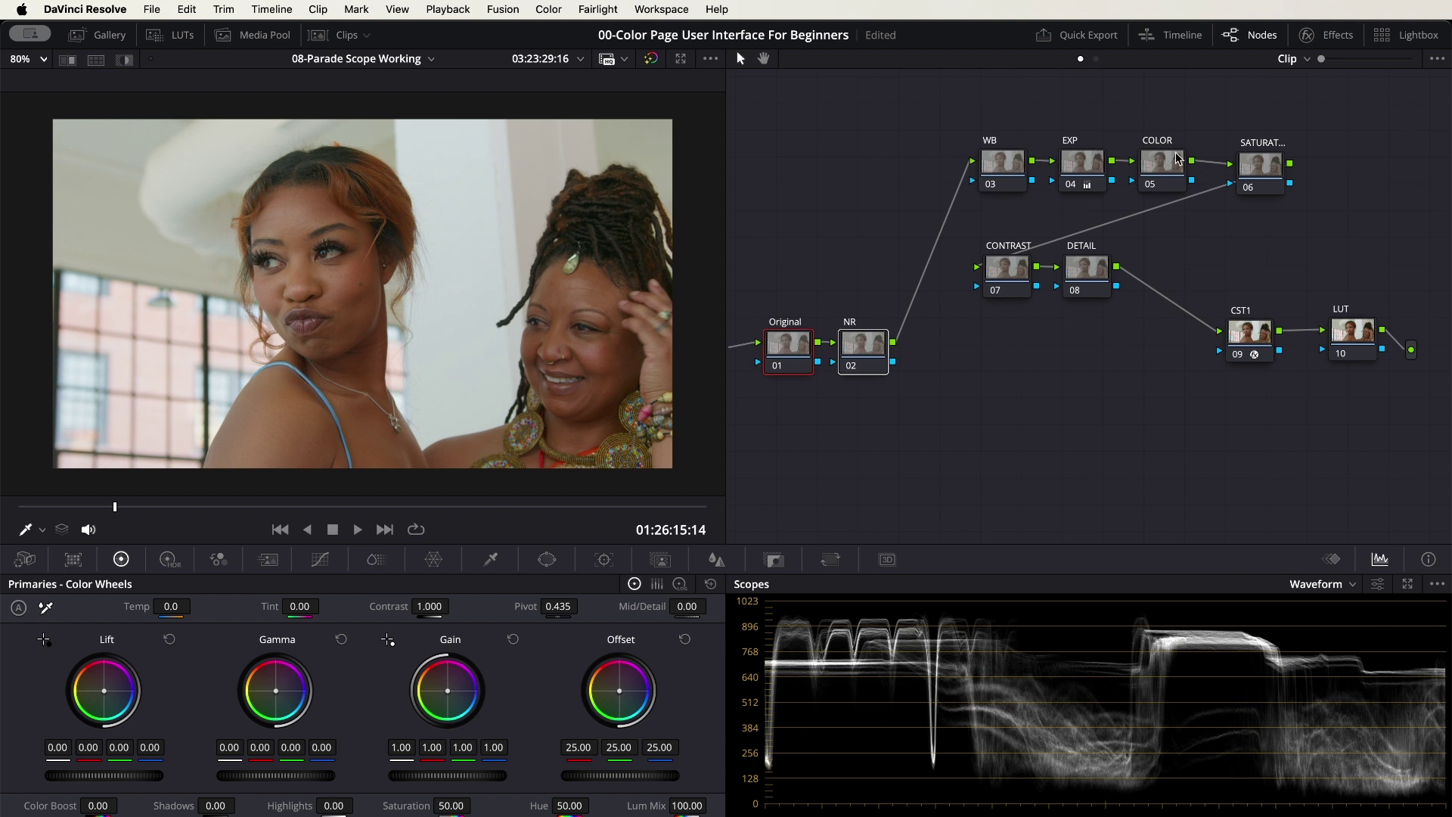
click(1048, 412)
Step: Make COLOR the active node and switch the scope display to Parade
click(1168, 168)
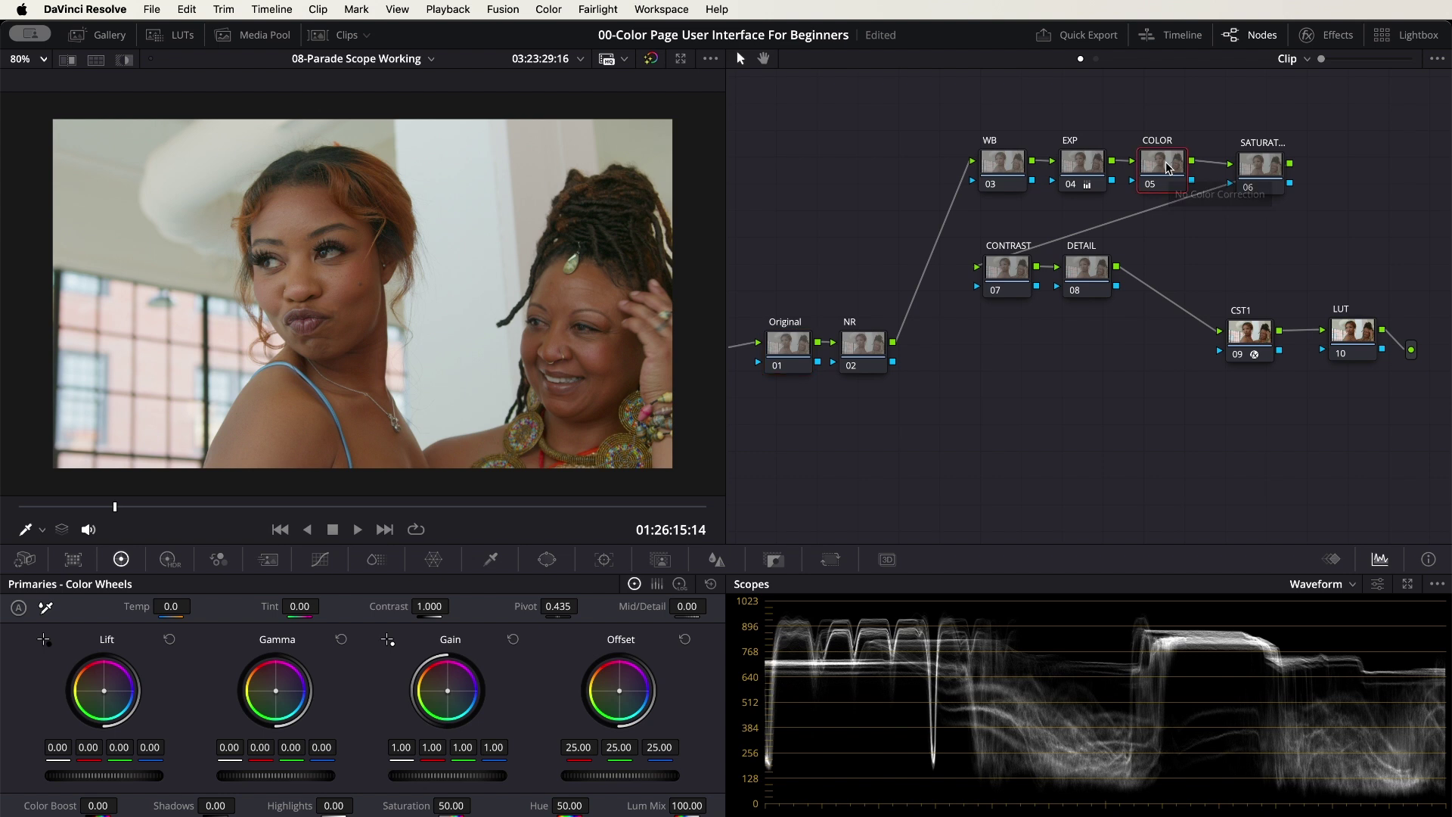
click(1352, 585)
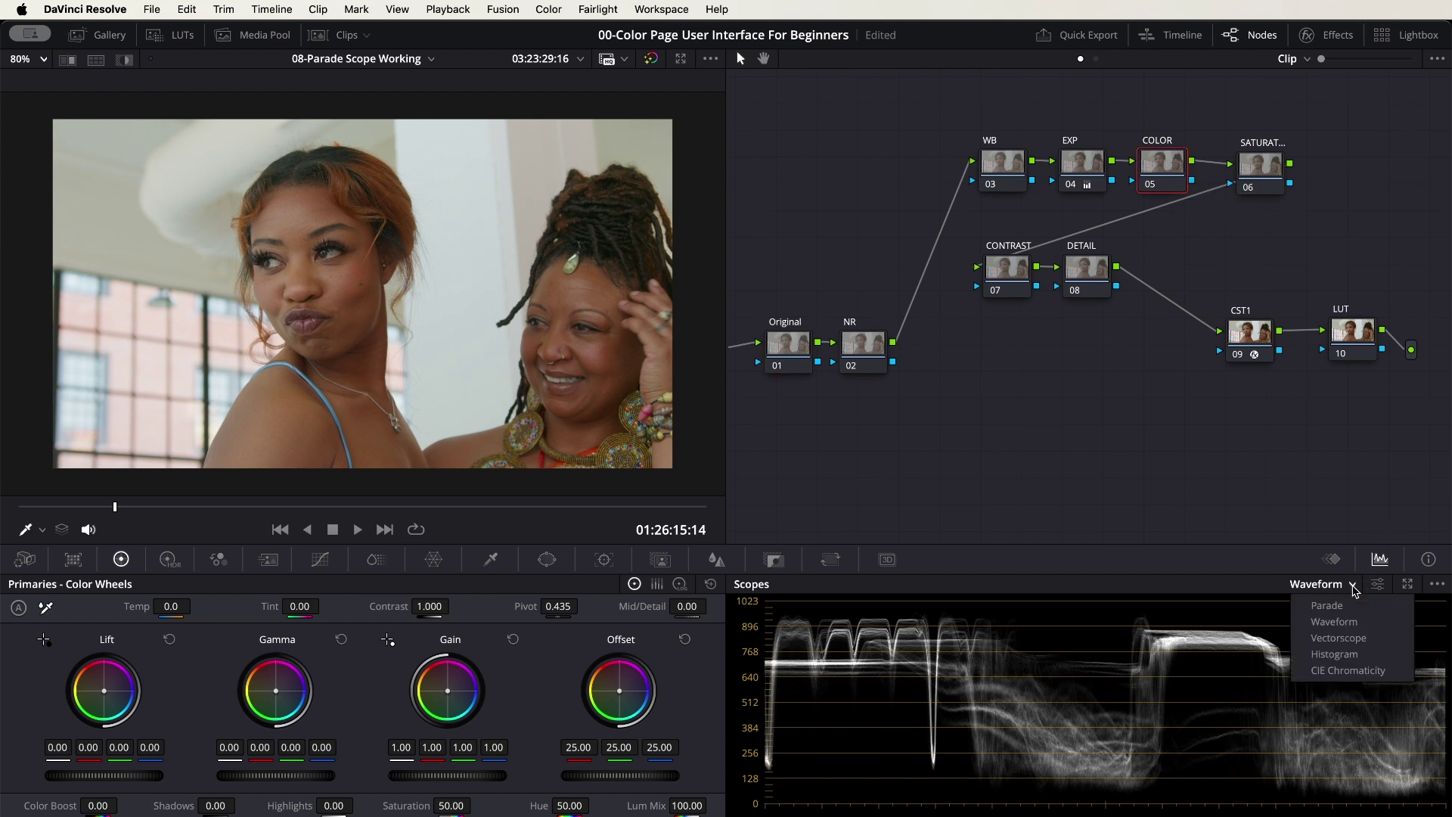
click(1335, 606)
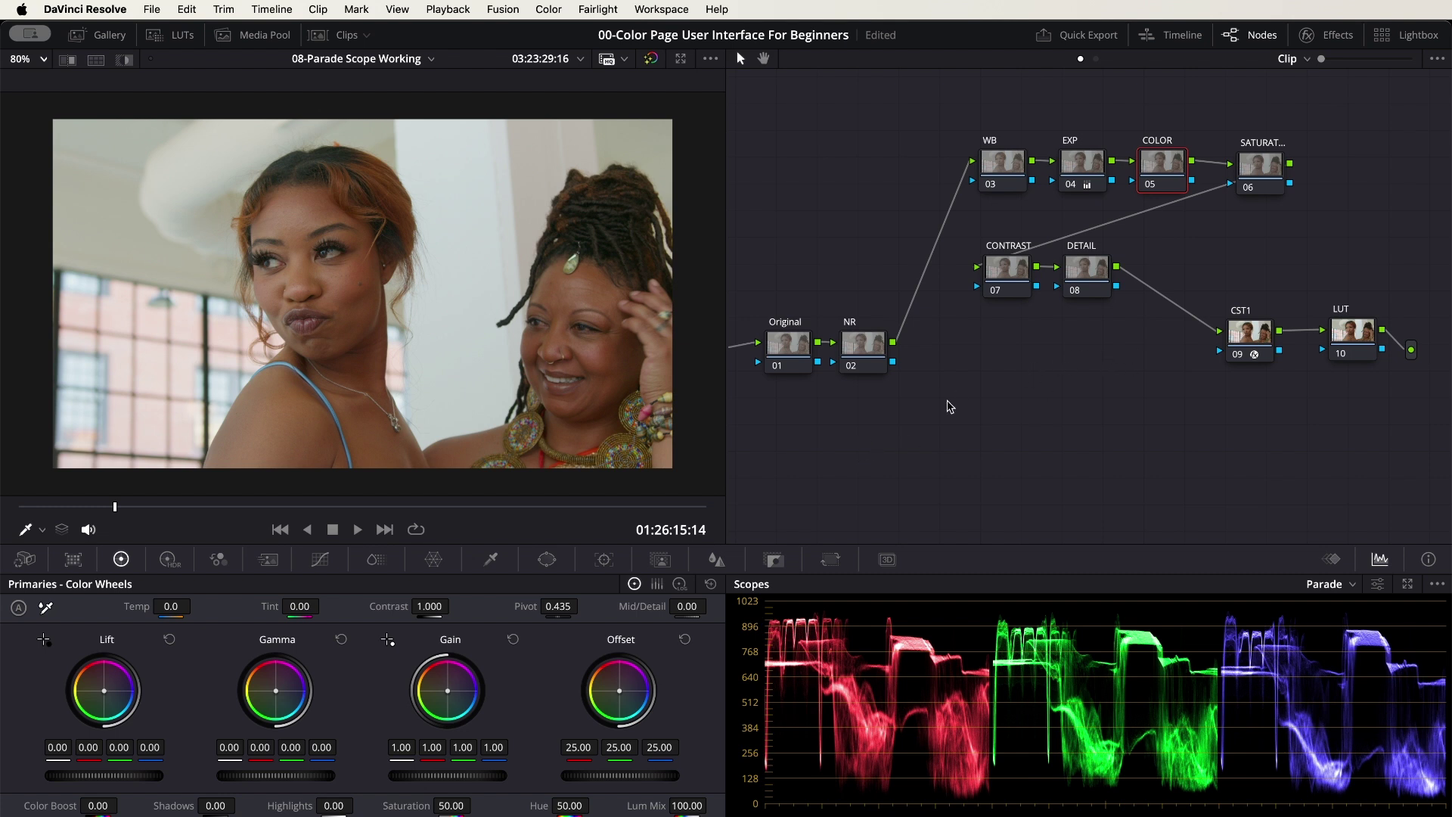
Step: Align the COLOR and saturation nodes, reselect COLOR, and move the playhead to 01:26:17:20
drag(1166, 166, 1170, 164)
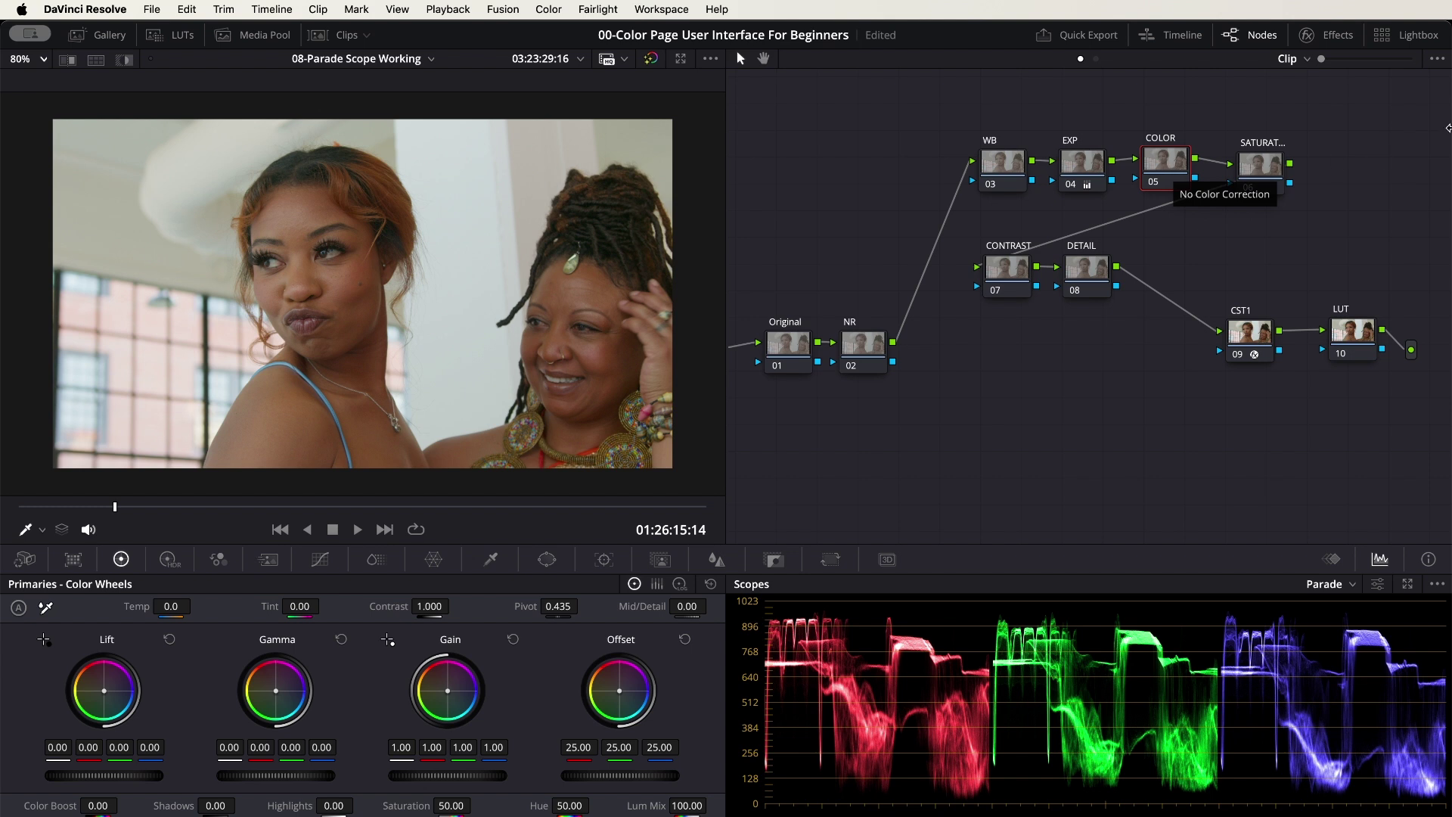
drag(1267, 171, 1267, 165)
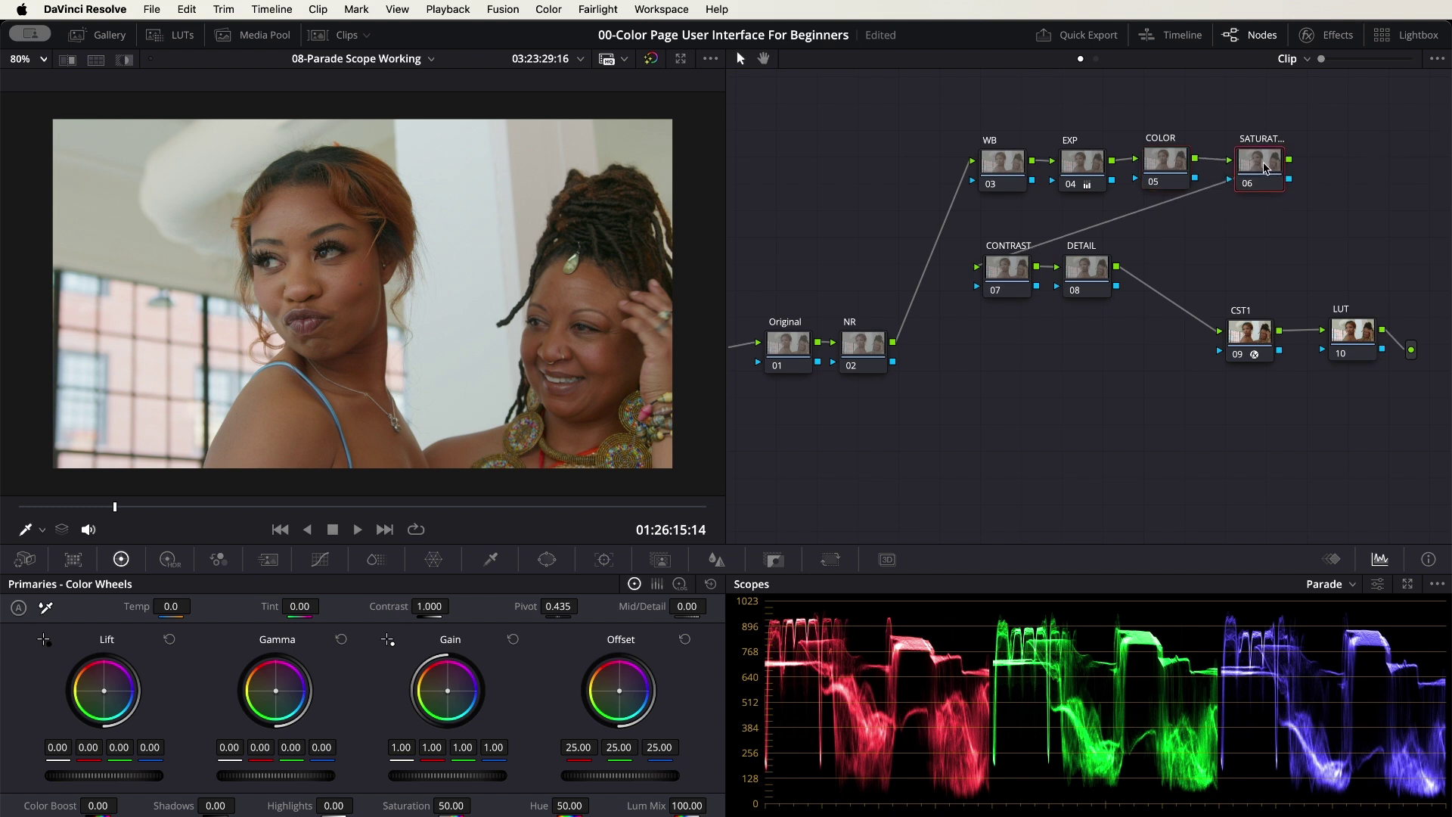
click(1162, 163)
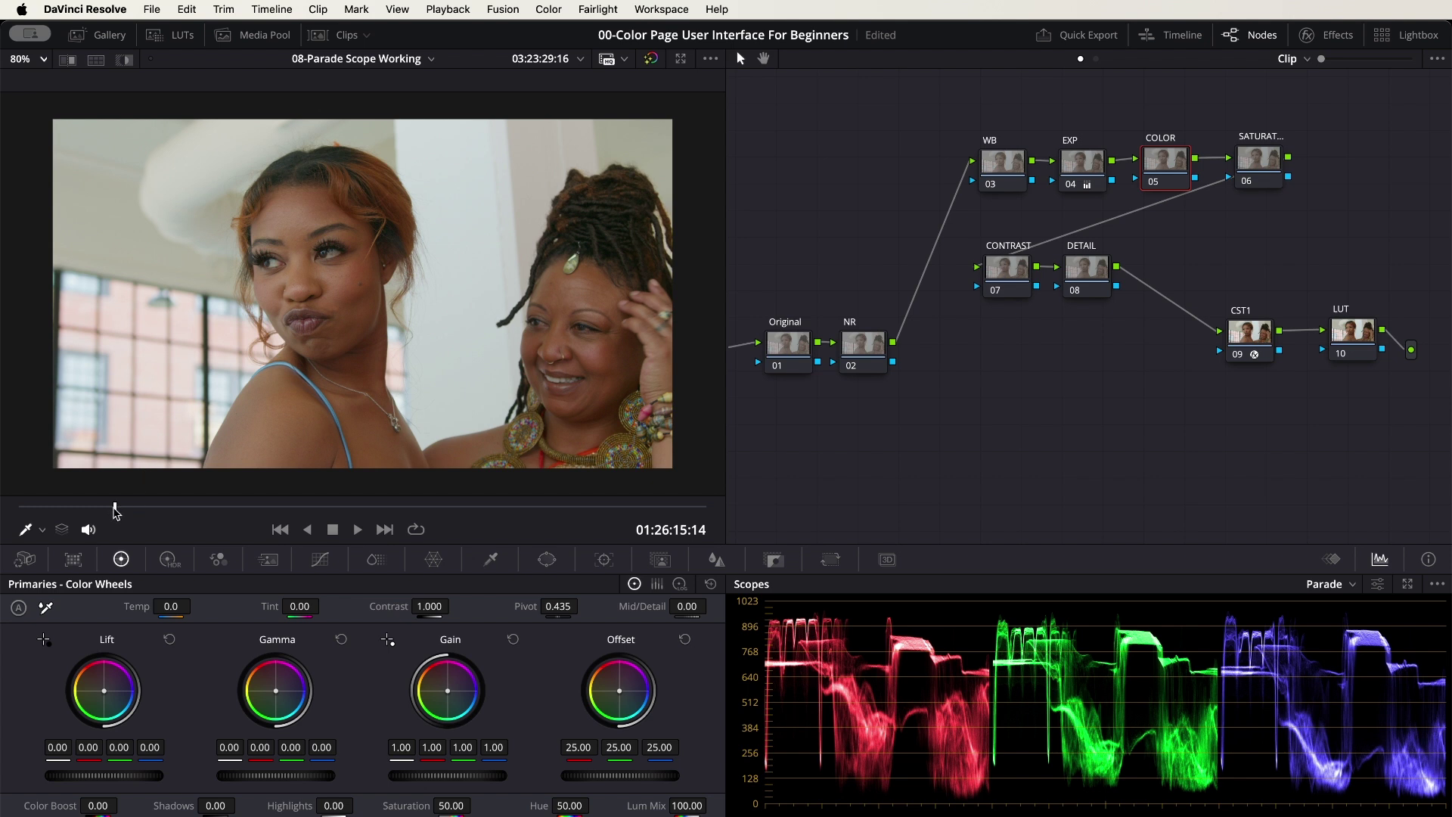
drag(115, 512, 337, 522)
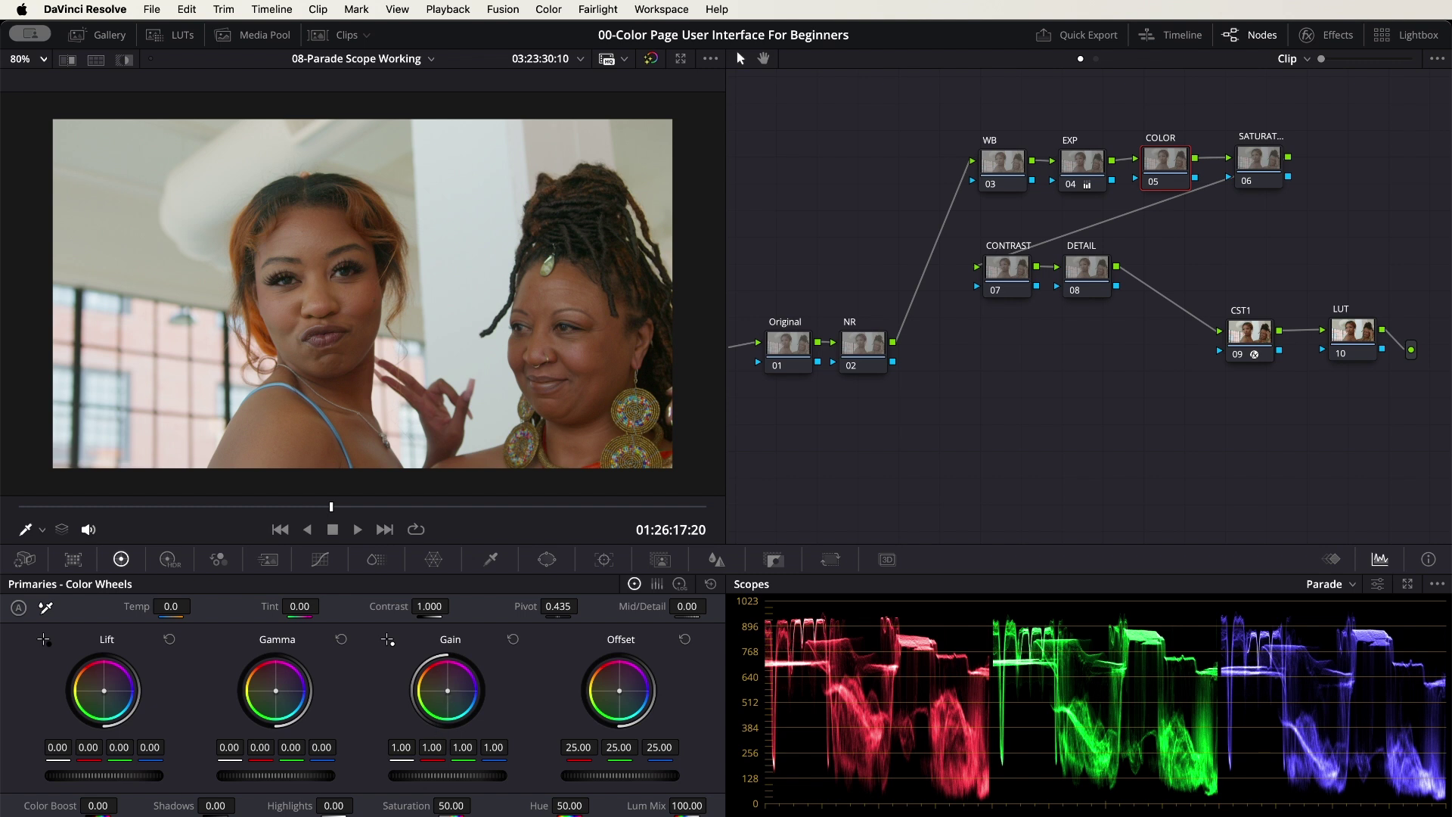
drag(432, 747, 425, 748)
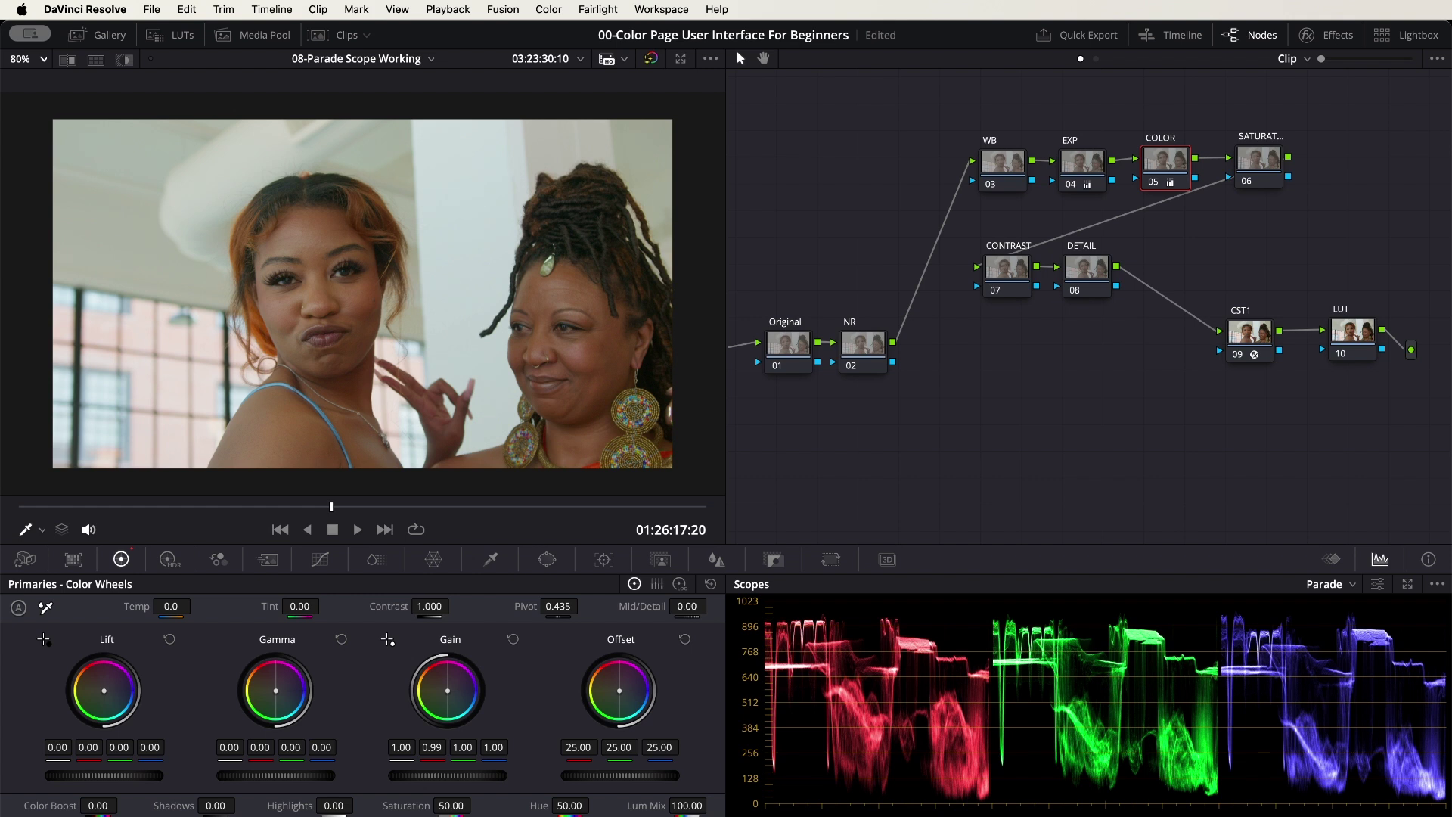
drag(425, 747, 423, 747)
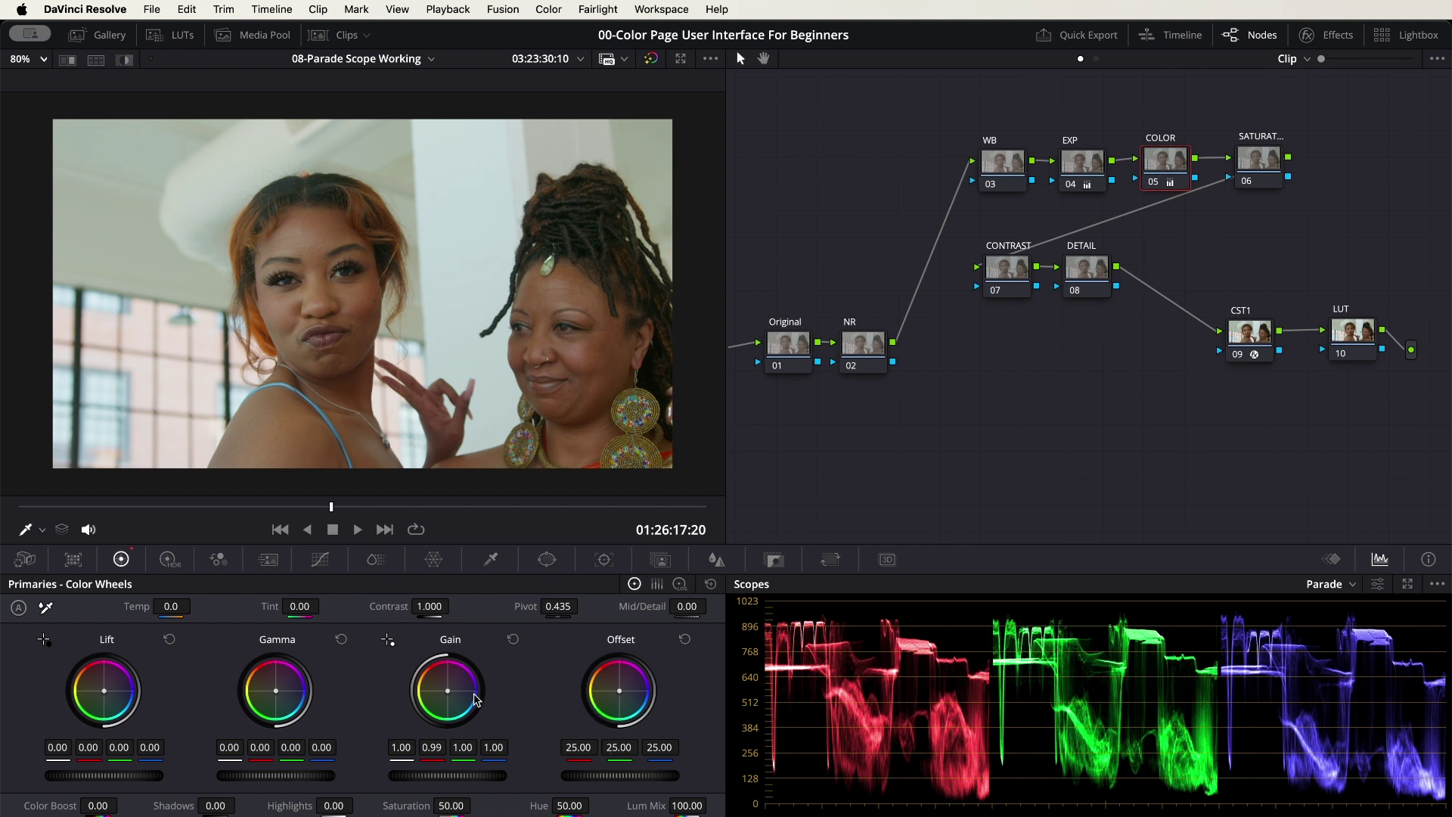
drag(432, 748, 362, 747)
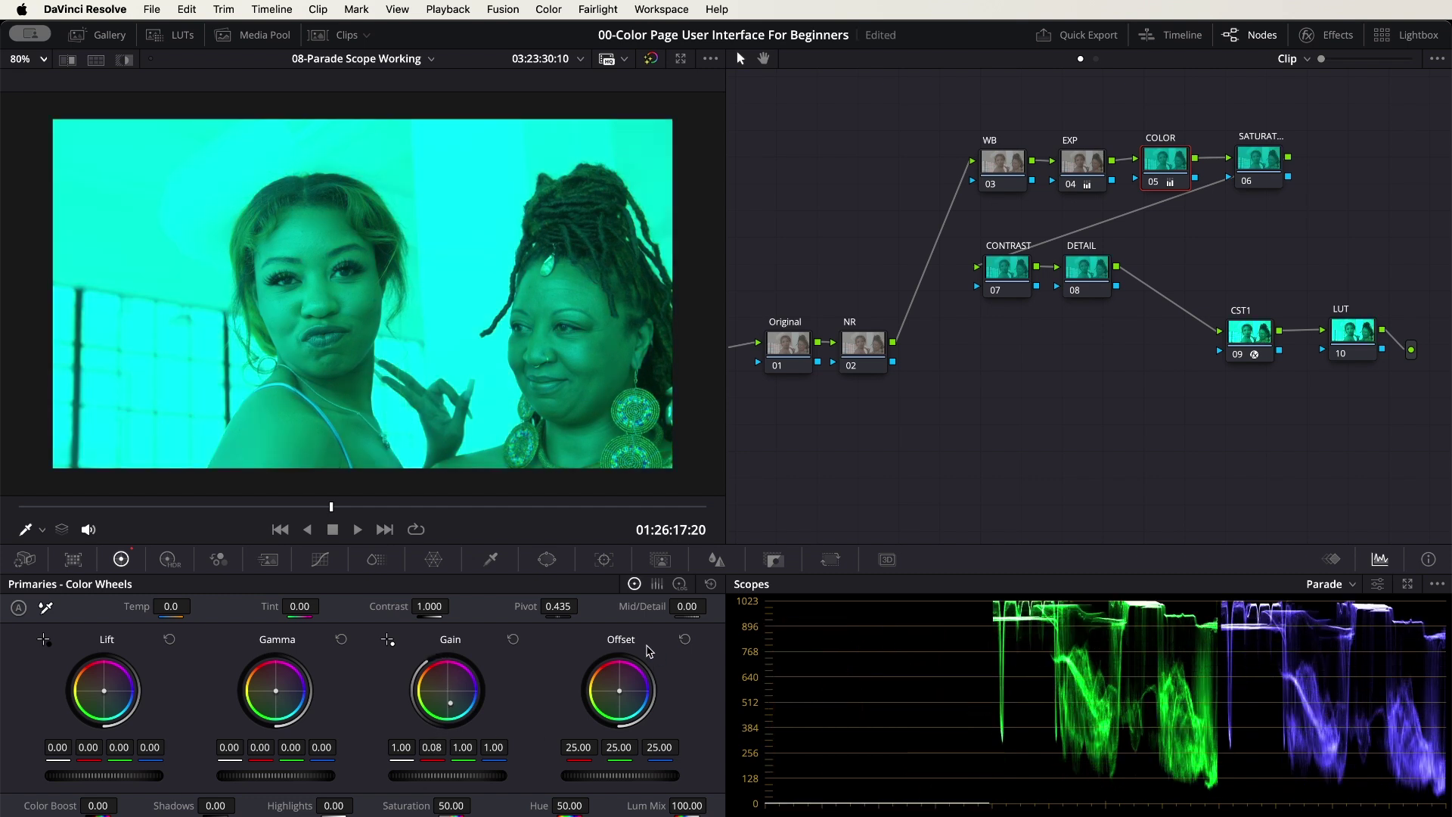
click(513, 640)
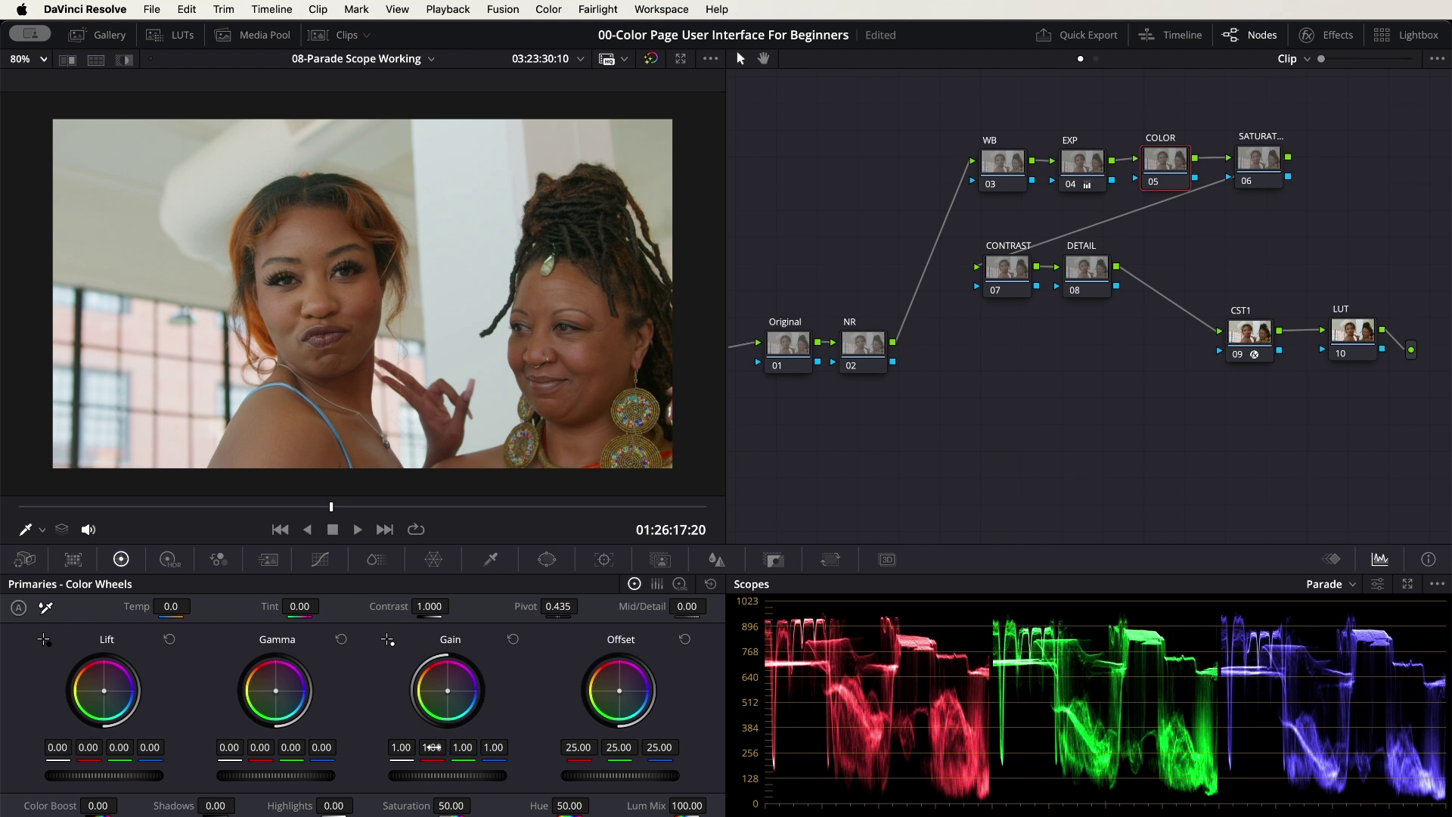
Step: Balance the channels on the COLOR node with red Gain at 0.98, blue Gain at 1.03 and blue Gamma at 0.01
drag(432, 748, 417, 747)
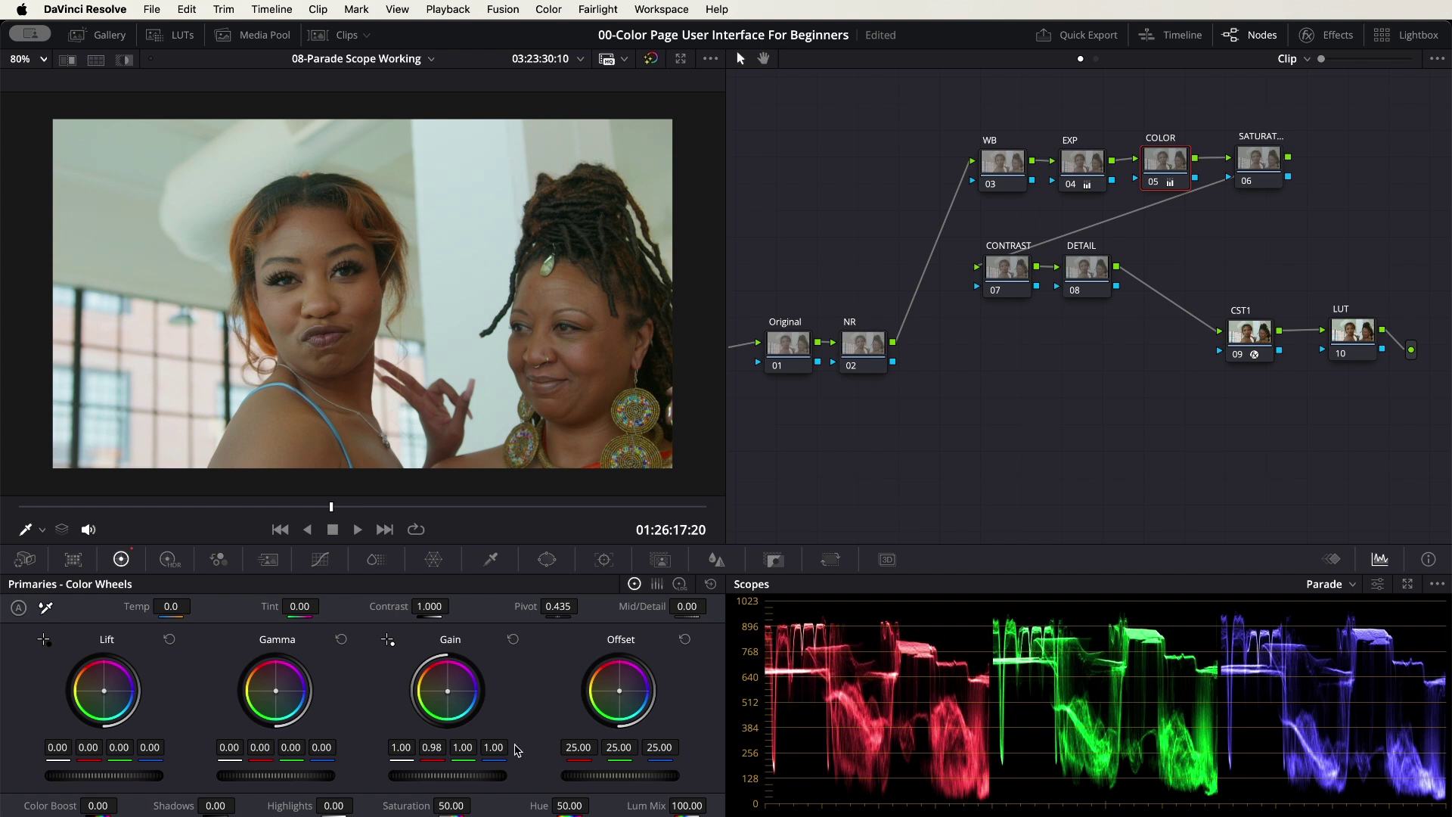
drag(493, 747, 502, 747)
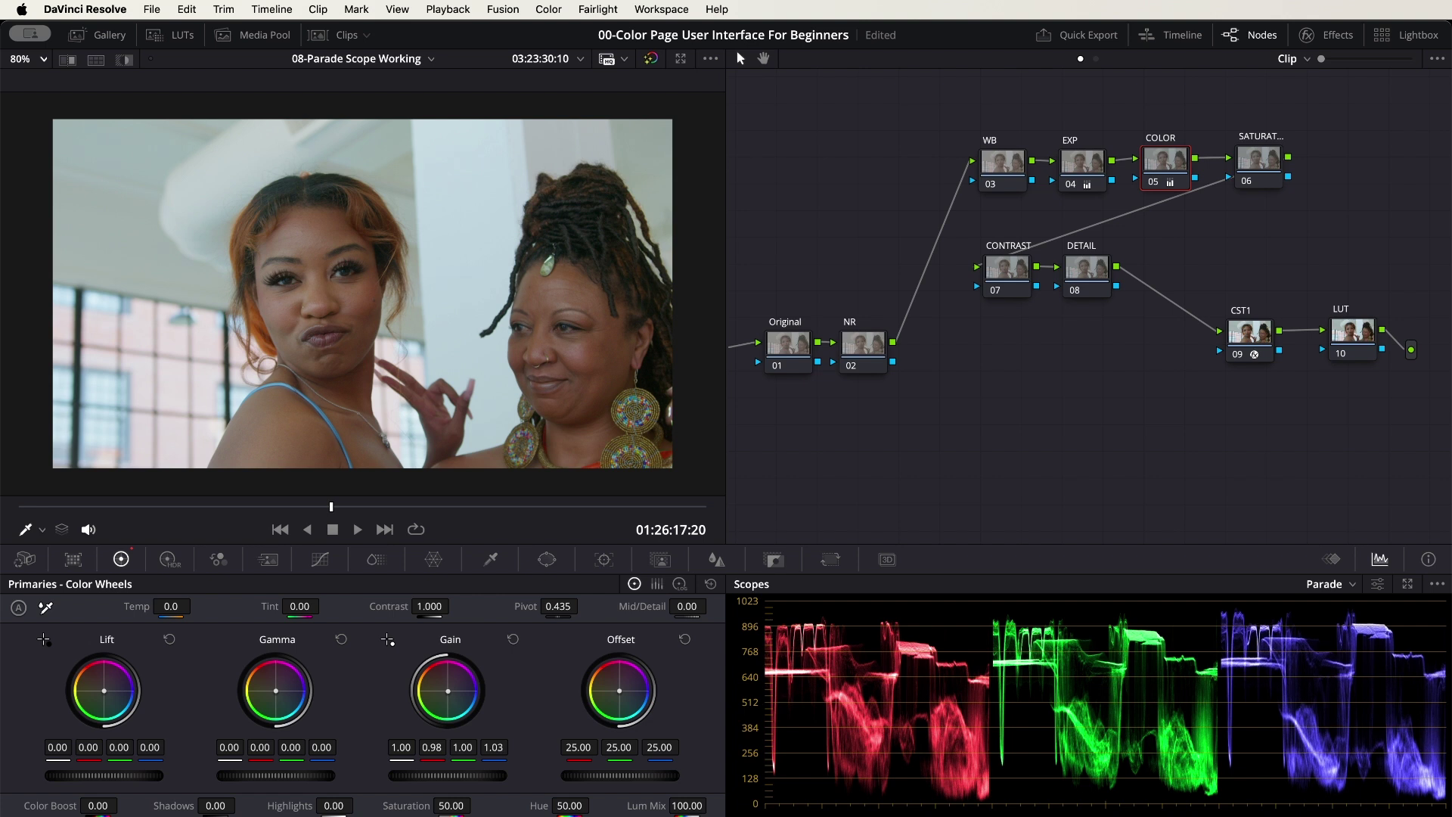
drag(501, 747, 502, 748)
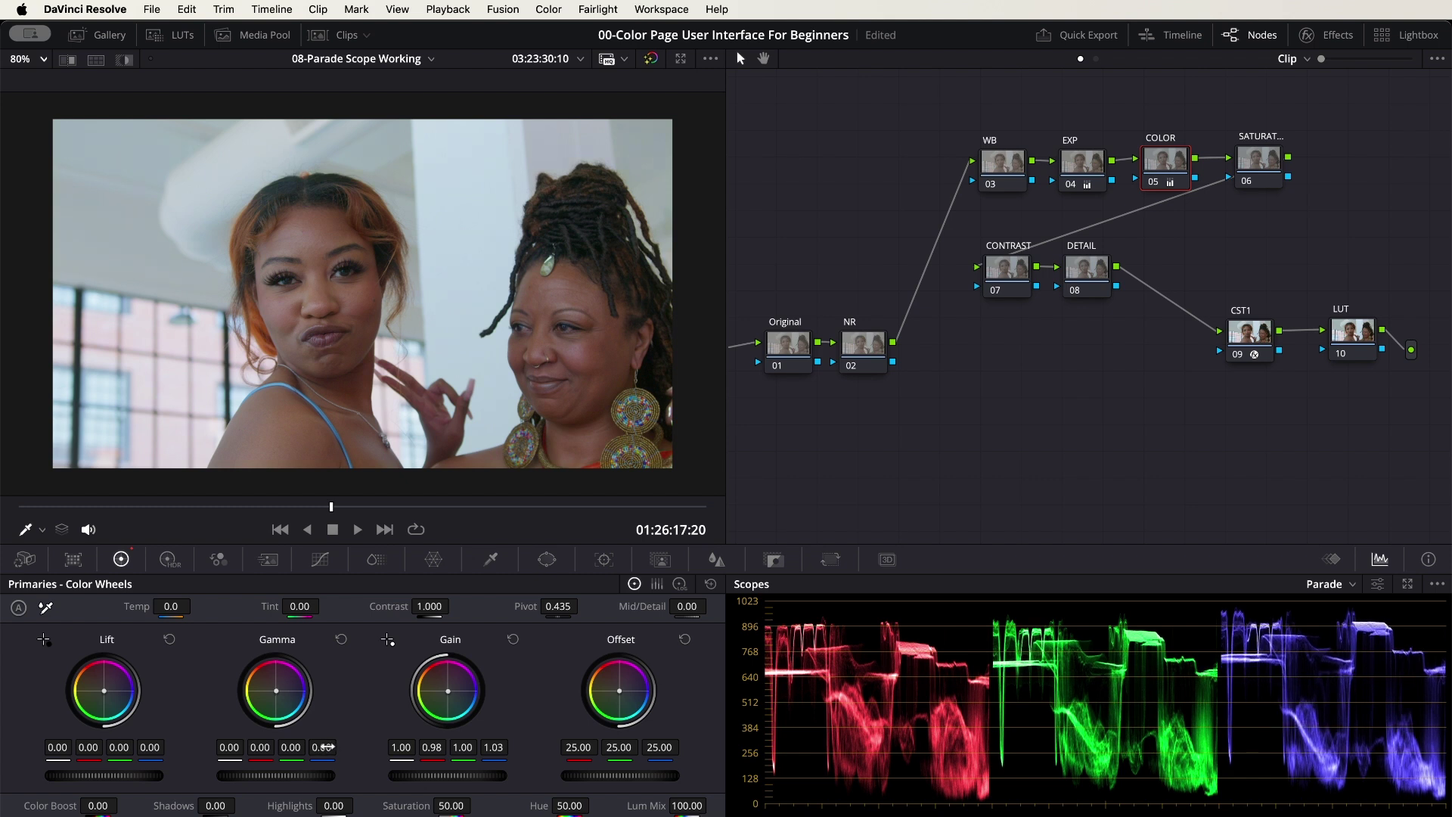
drag(321, 747, 327, 747)
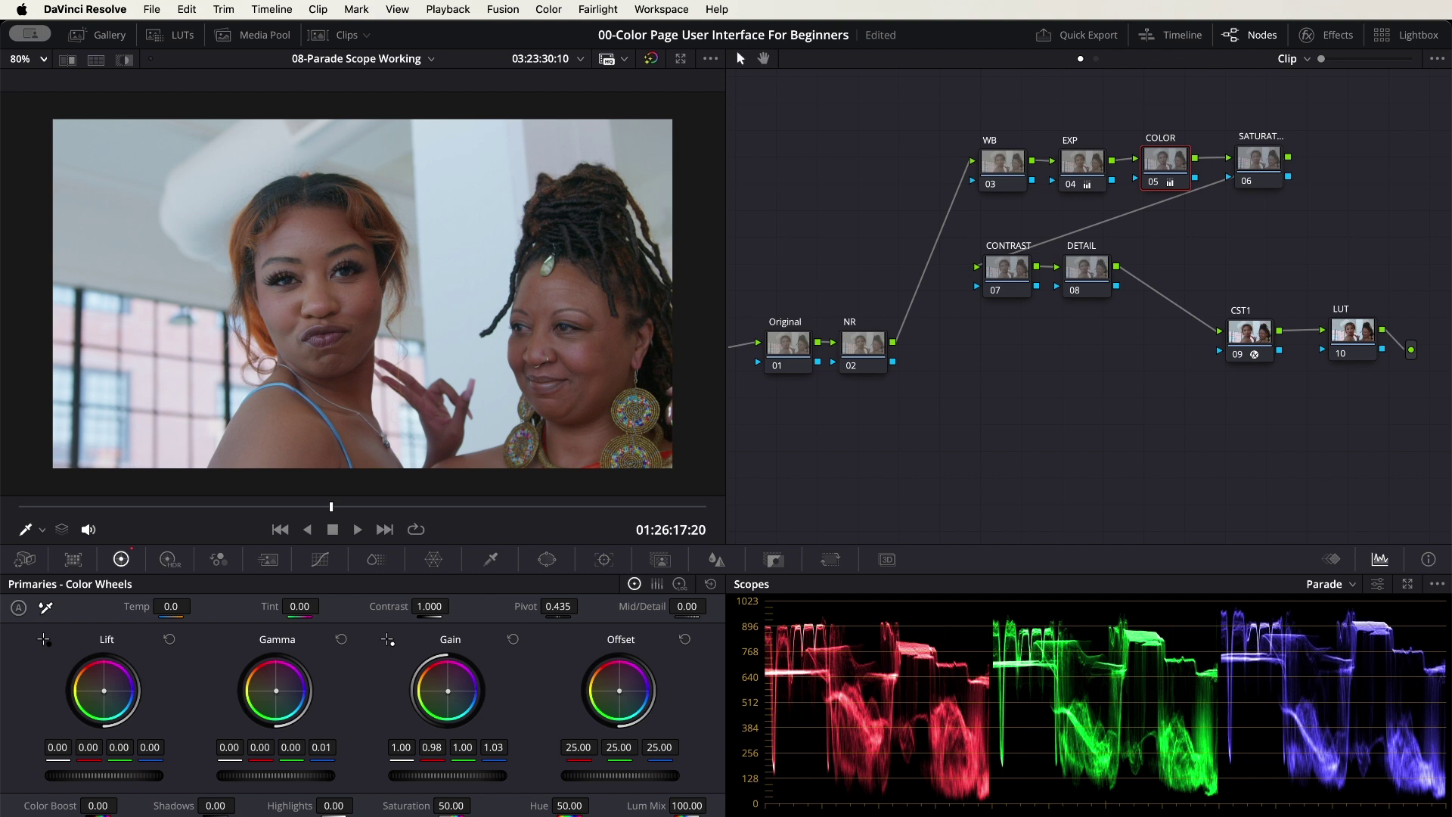
drag(324, 748, 326, 747)
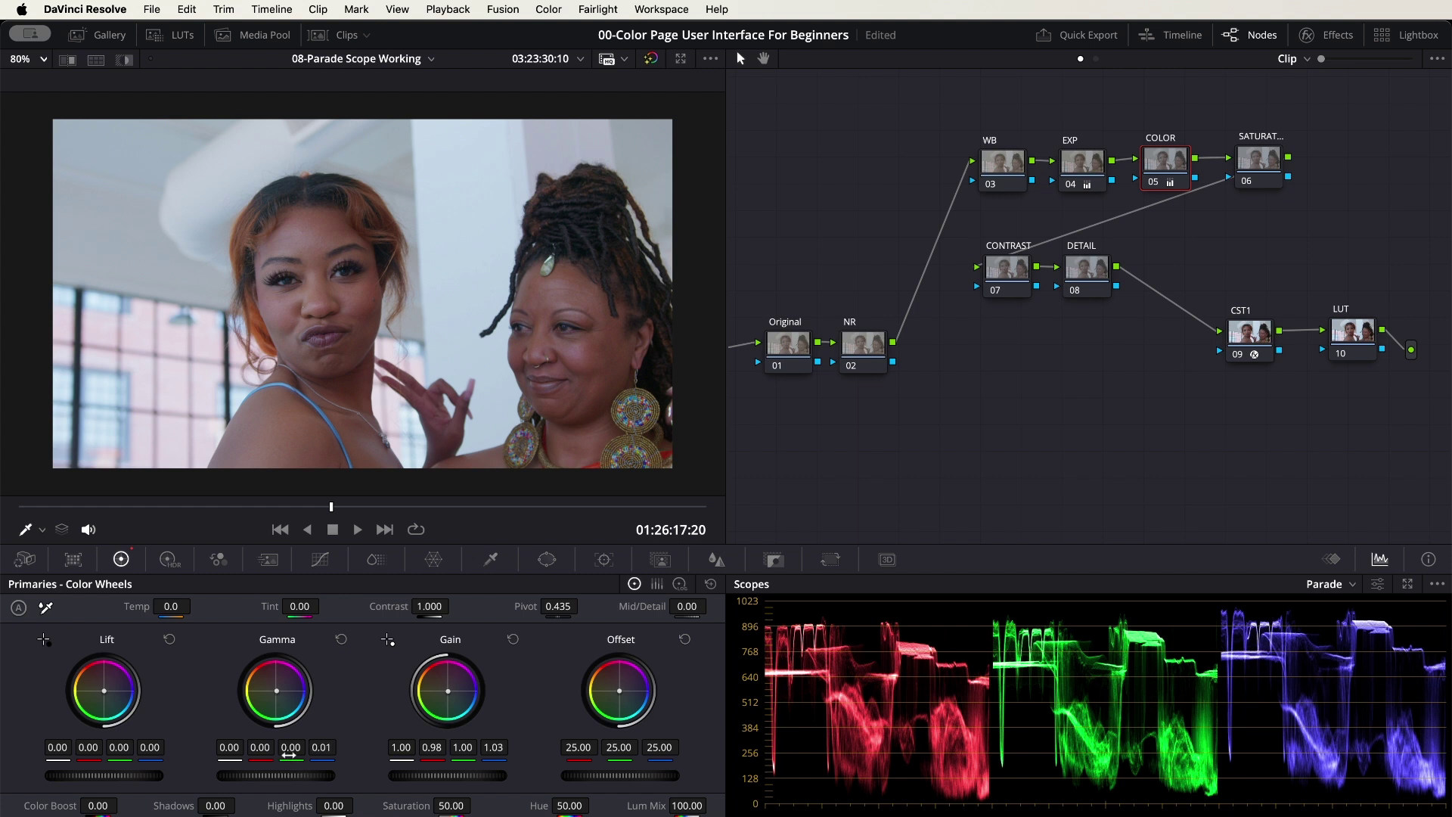
Step: Fine-tune the COLOR node's Gamma with red at -0.01, green at 0.00 and blue at 0.01, and save the project
drag(291, 747, 300, 747)
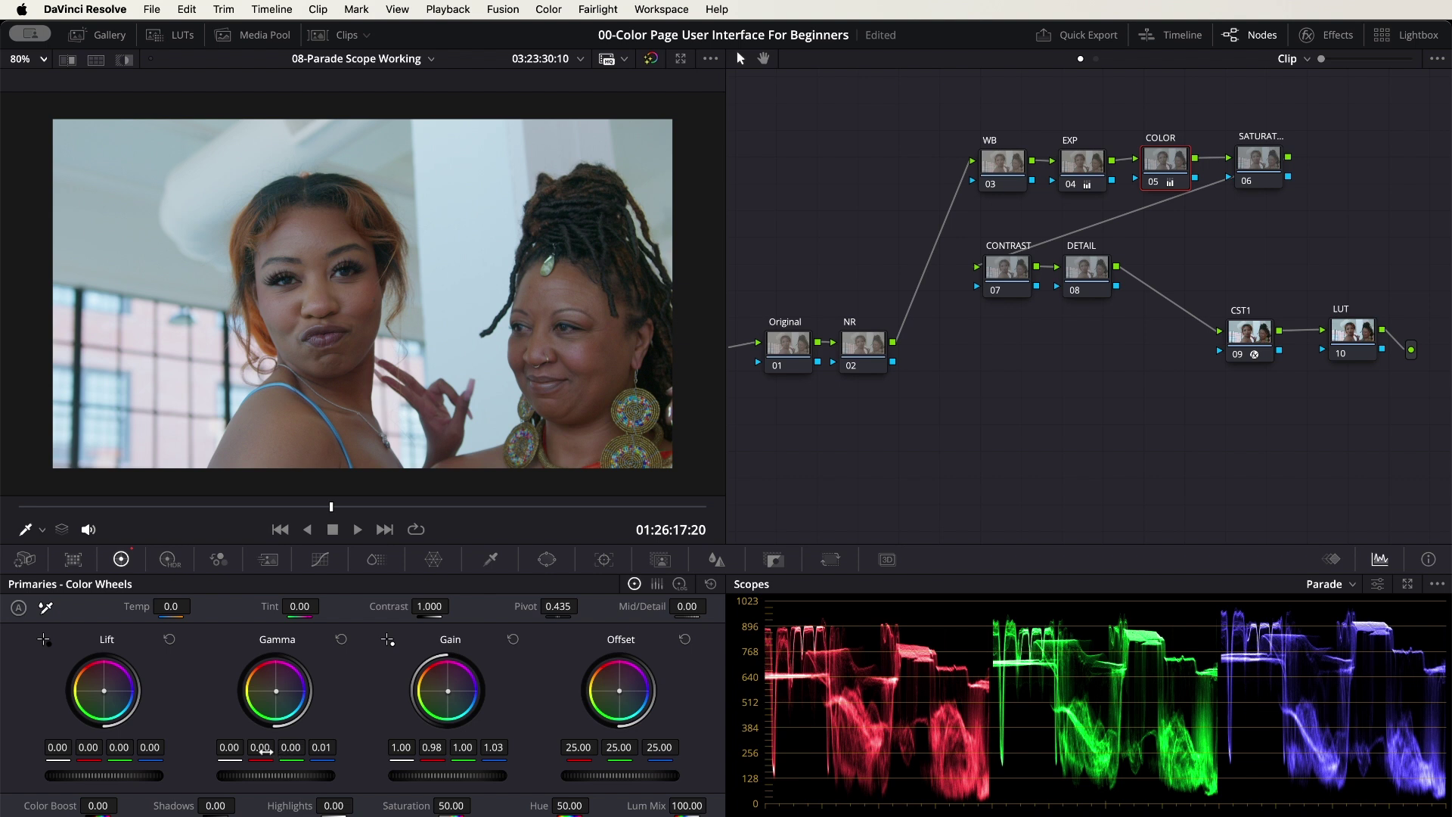
drag(261, 747, 247, 747)
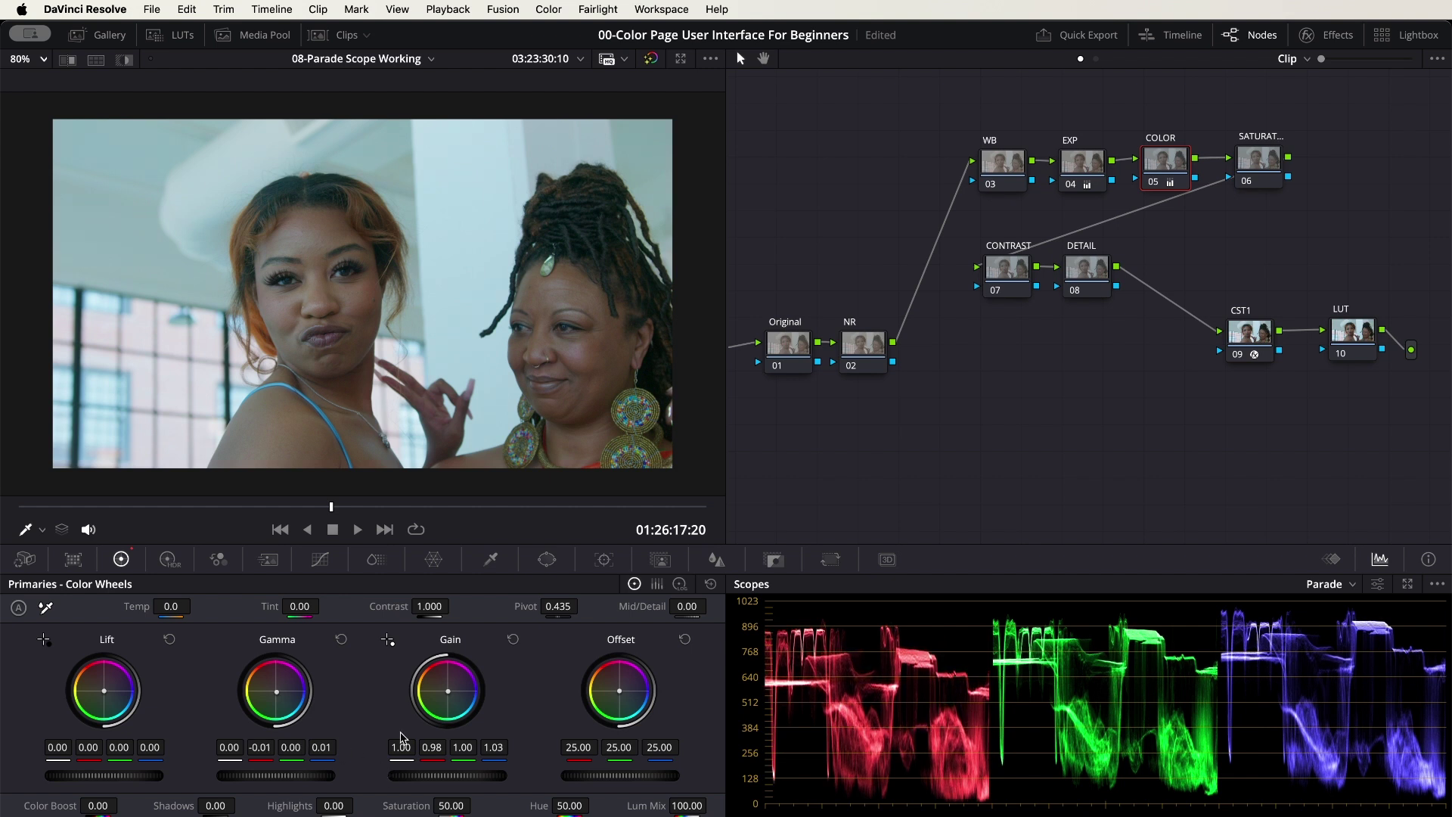
drag(321, 747, 328, 747)
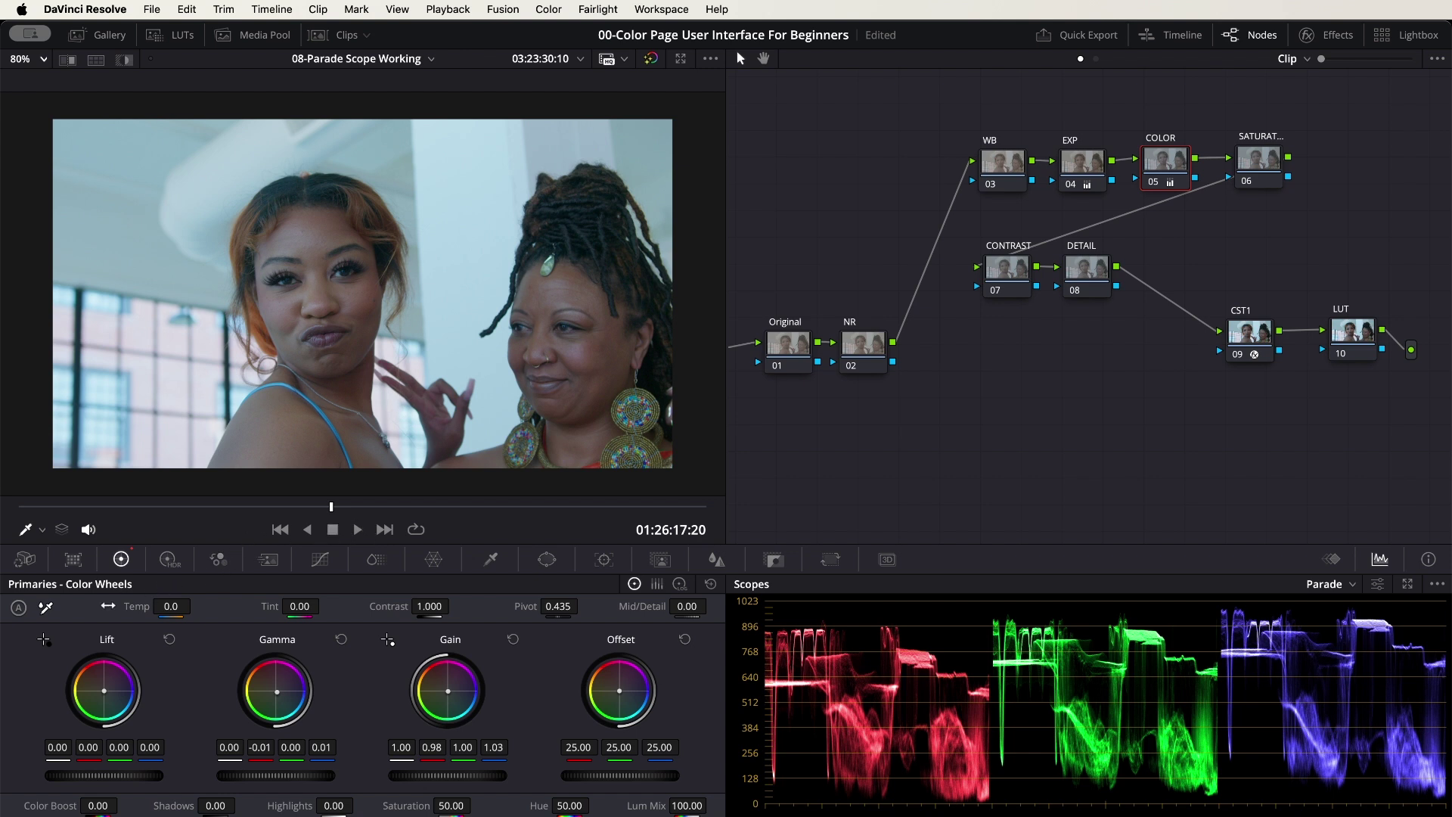
key(super+s)
Step: Set the COLOR node's Lift to red 0.01 and blue -0.01, and its Gamma to red 0.00 and green 0.01
drag(150, 747, 141, 747)
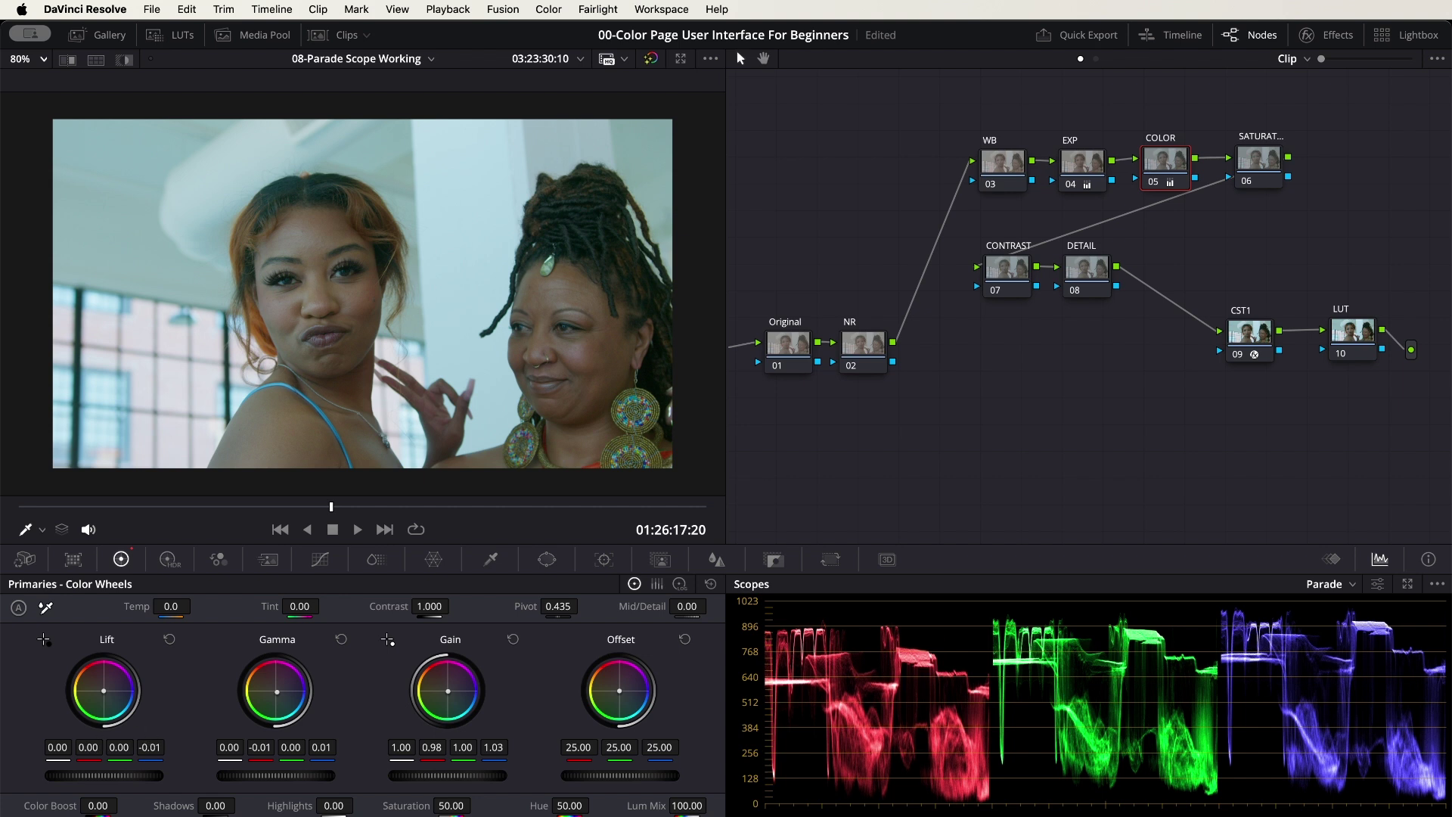
drag(88, 747, 95, 747)
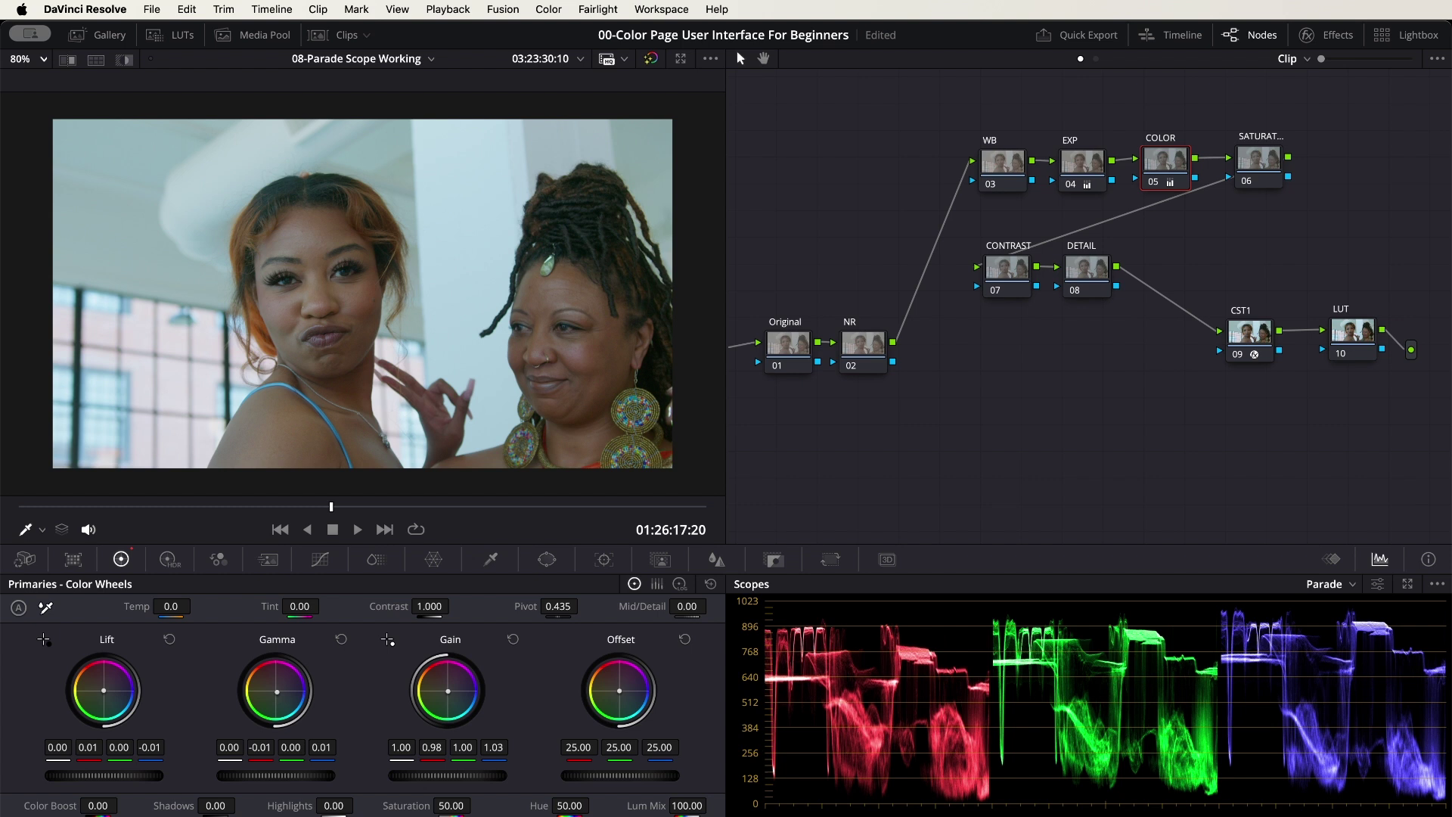
drag(260, 748, 271, 747)
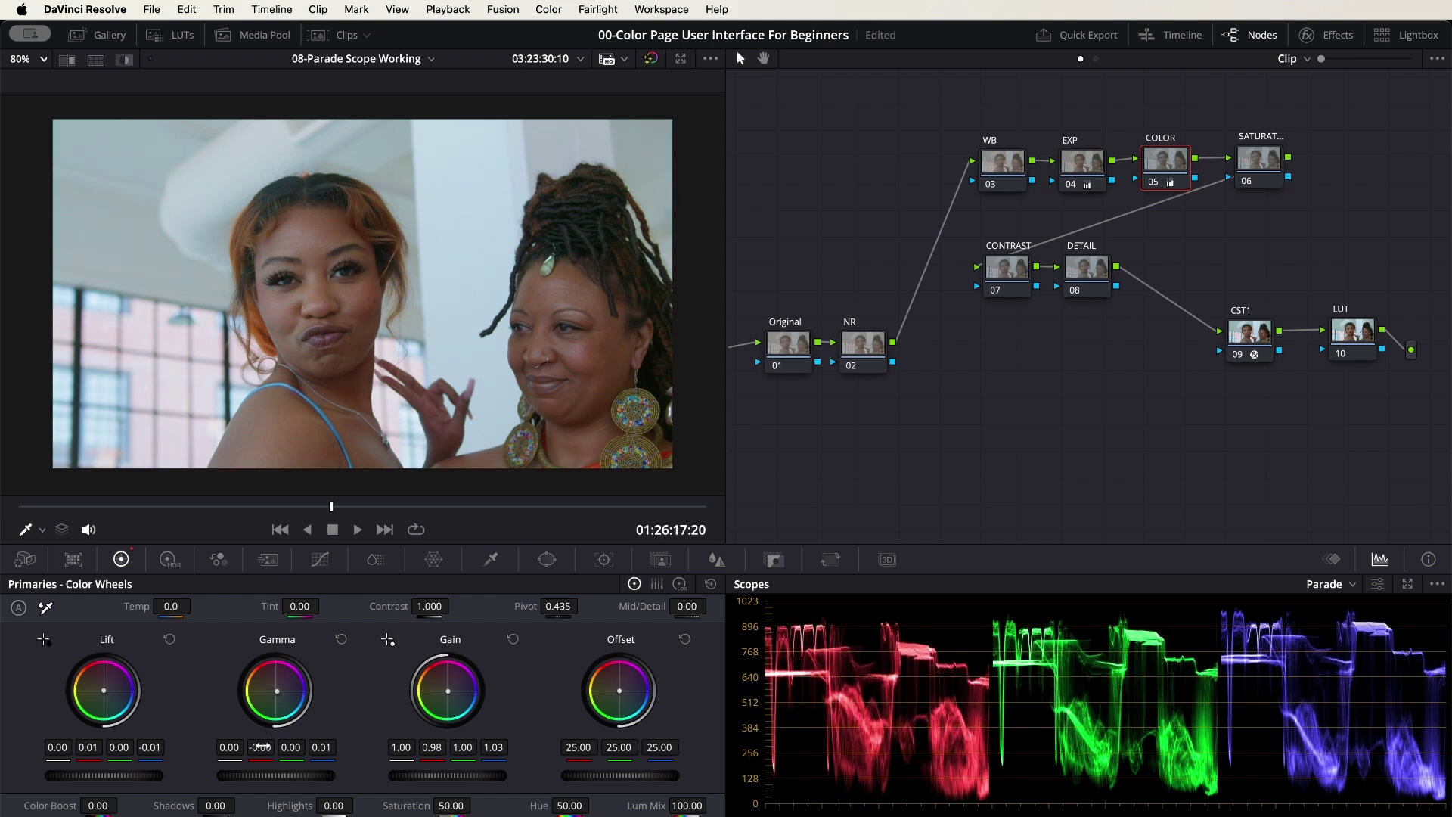
drag(262, 746, 265, 746)
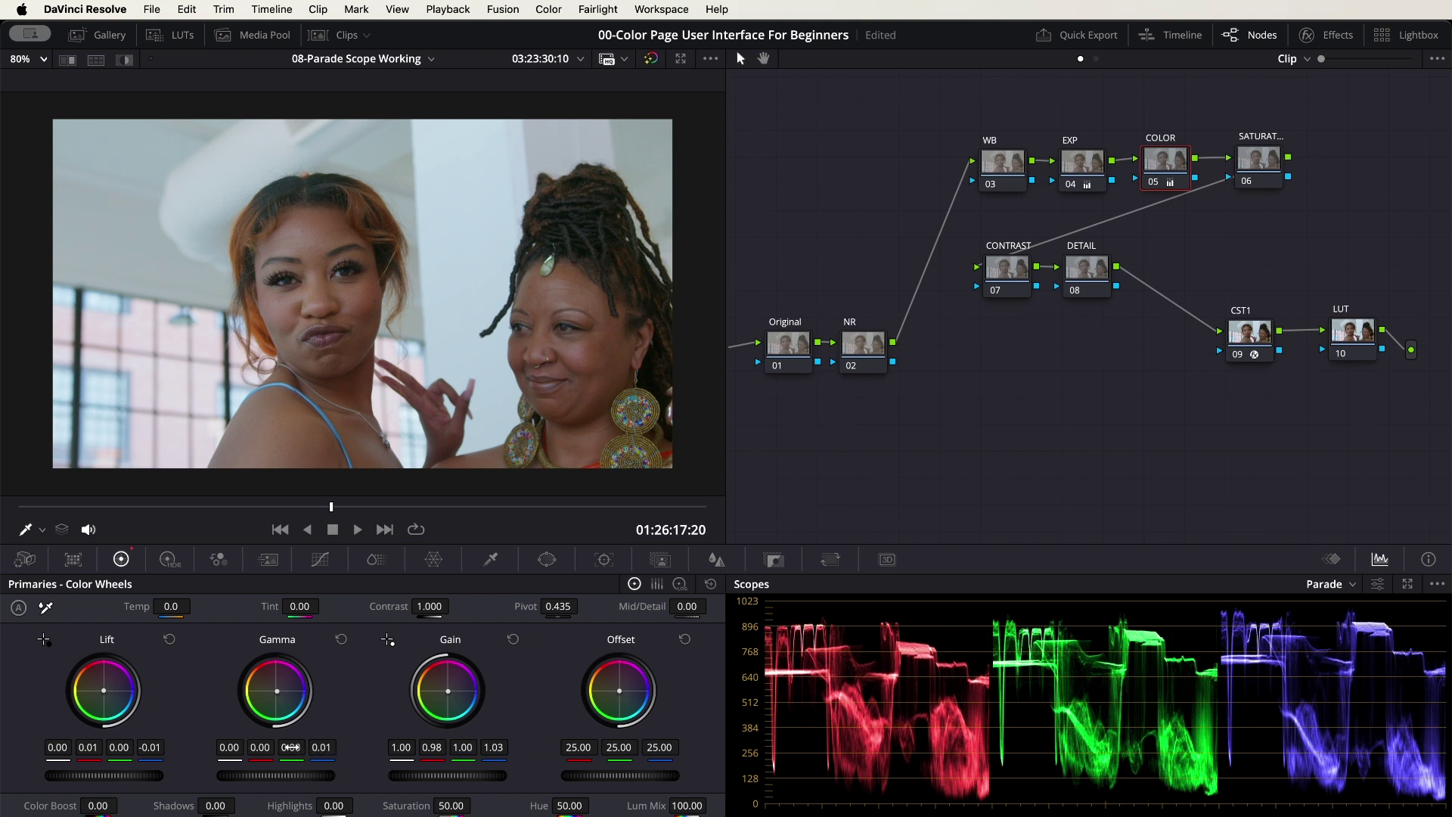
drag(291, 747, 292, 747)
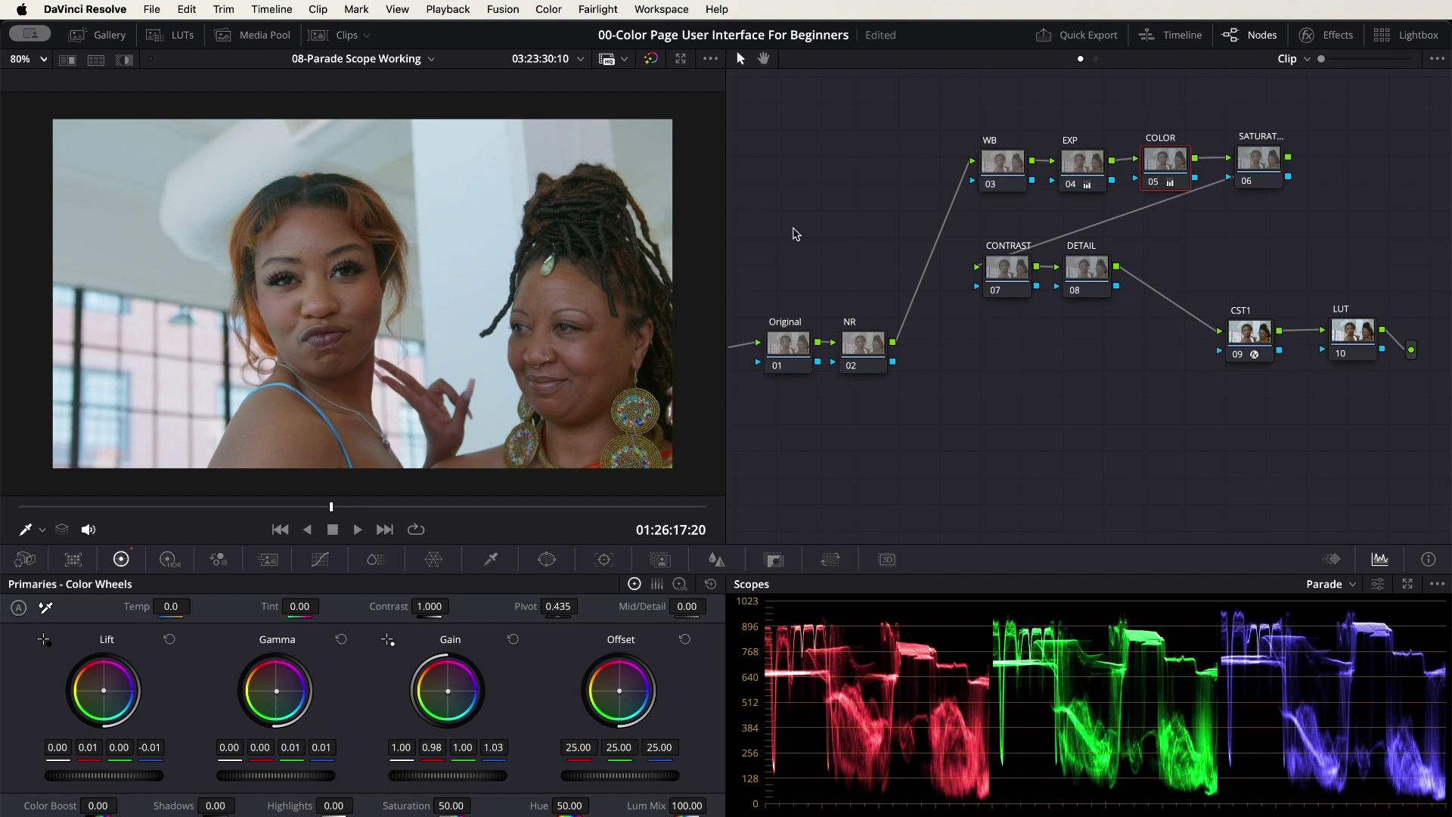
Step: Warm the shot on the WB node by setting its Temp to 40.0
click(1006, 163)
click(992, 185)
click(992, 186)
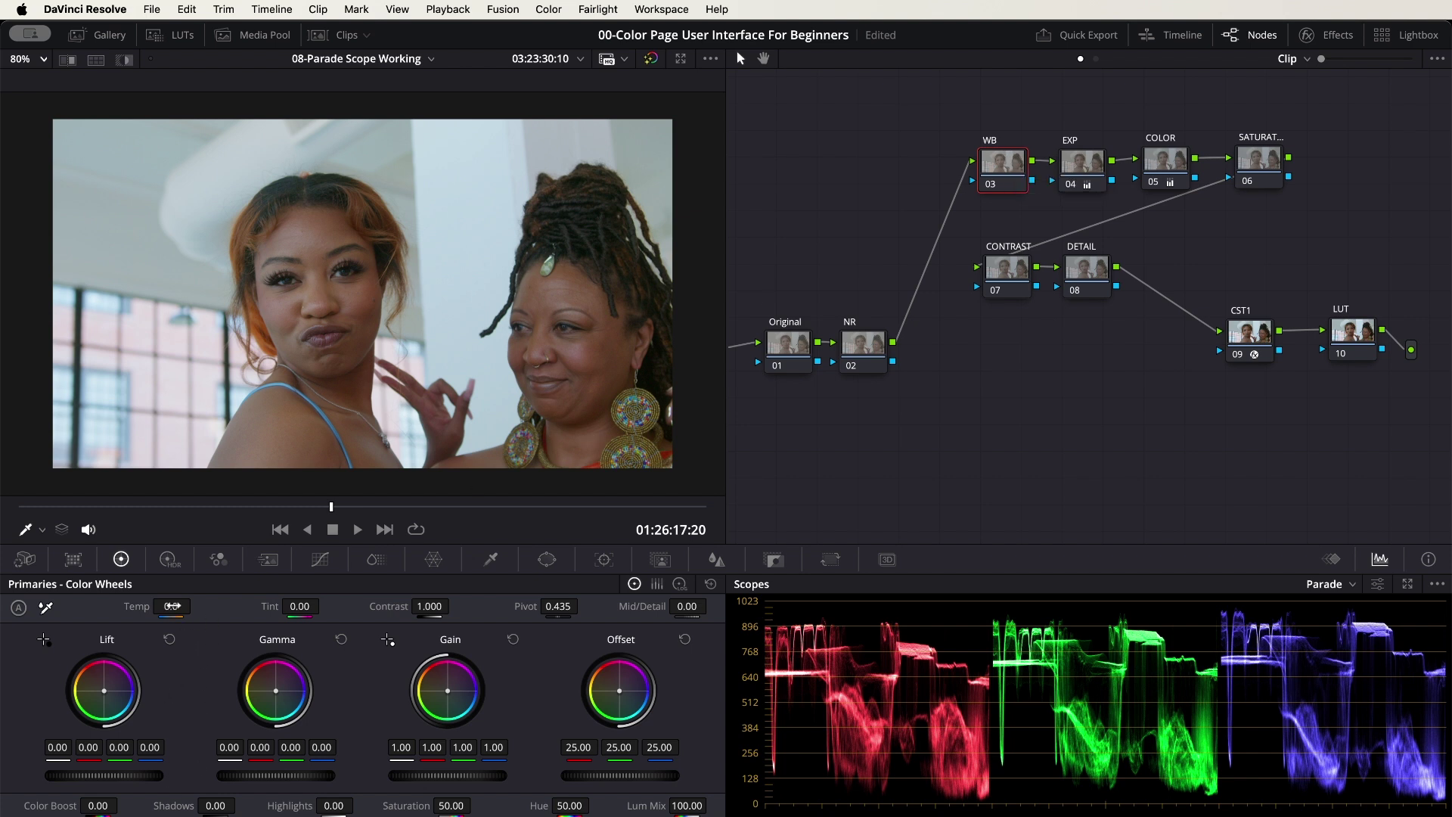
drag(170, 606, 195, 605)
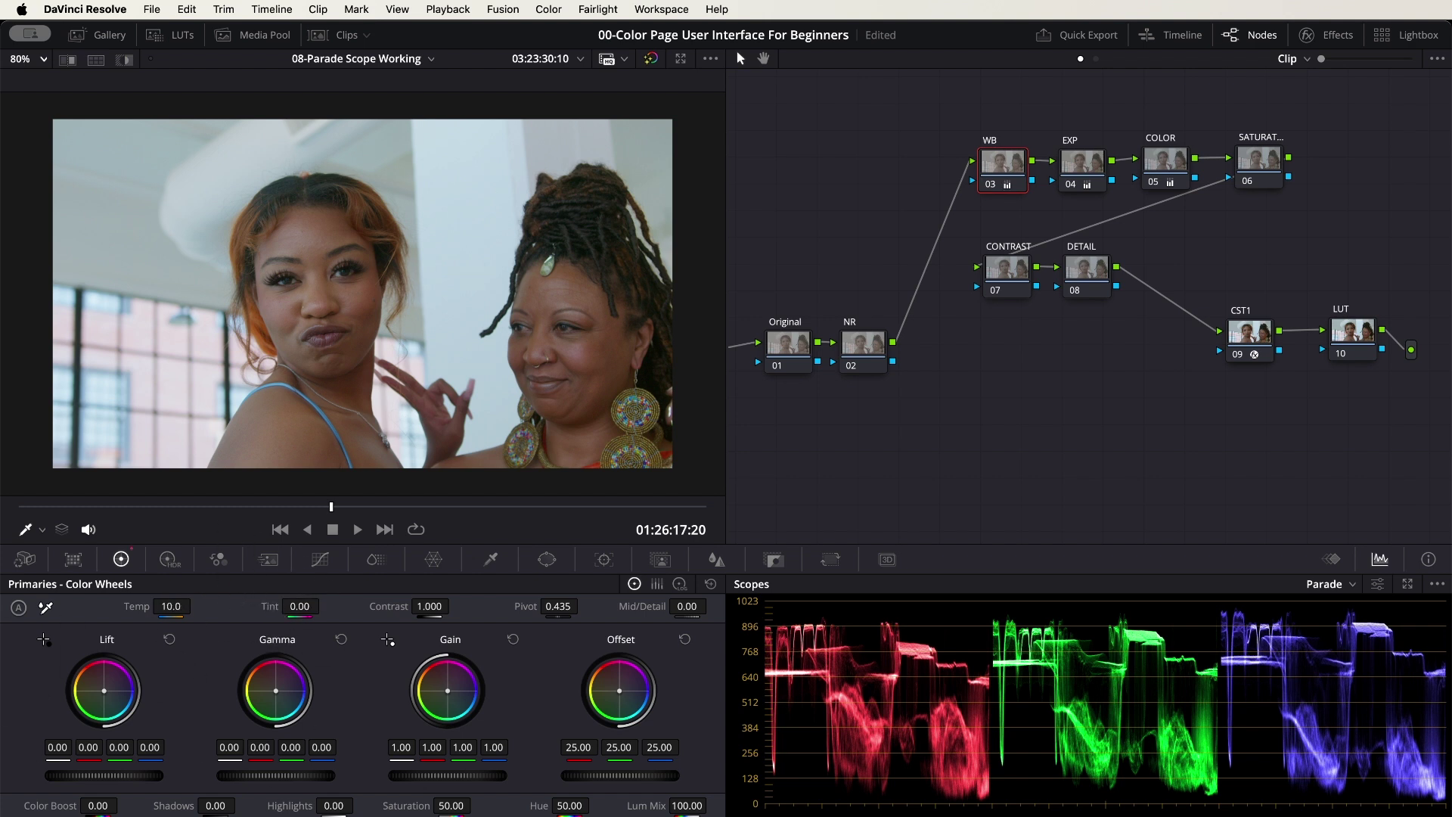
drag(171, 605, 196, 605)
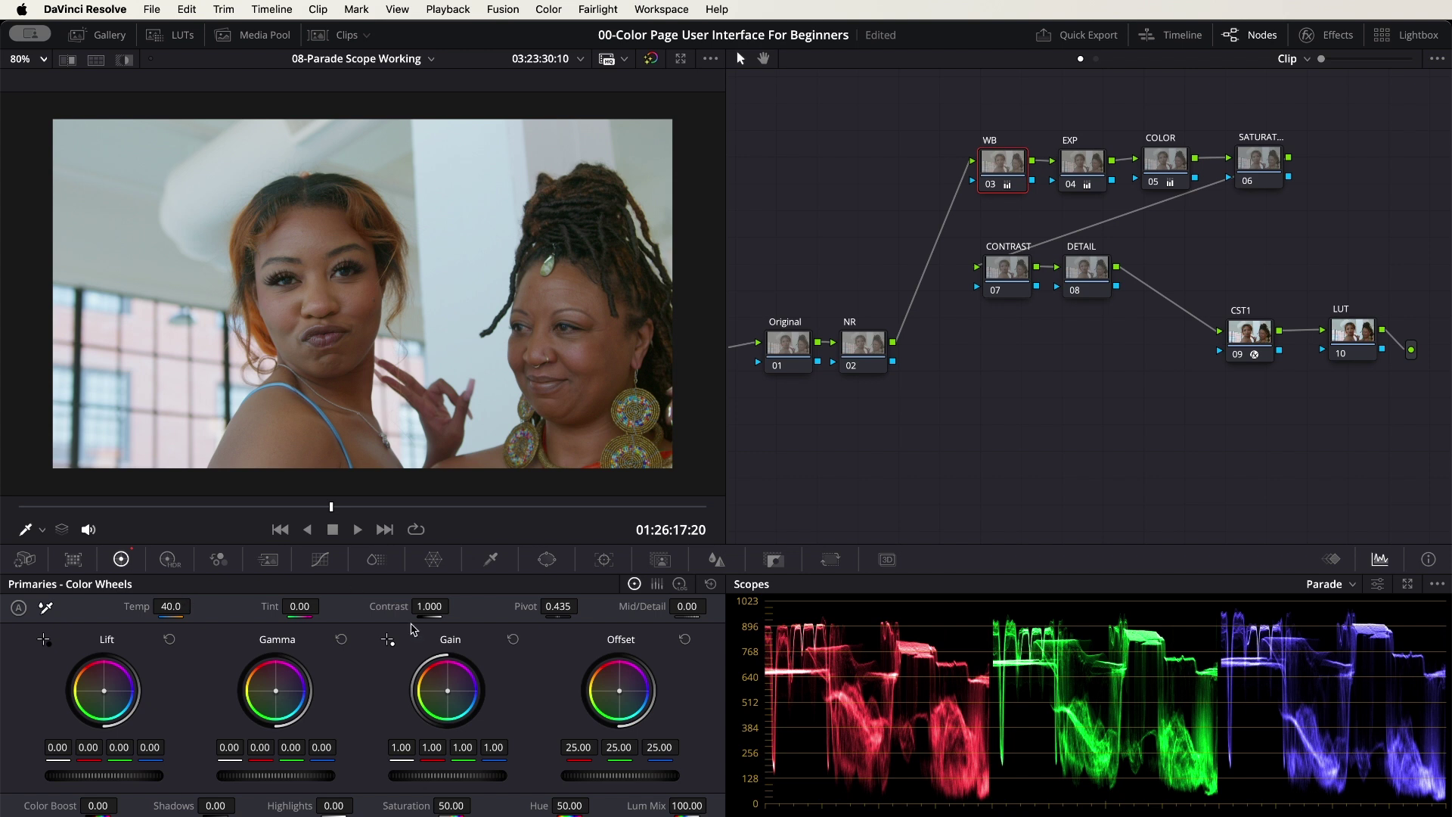
Step: Compare the graded shot with all grades bypassed, and move the playhead to 01:26:18:04
click(652, 60)
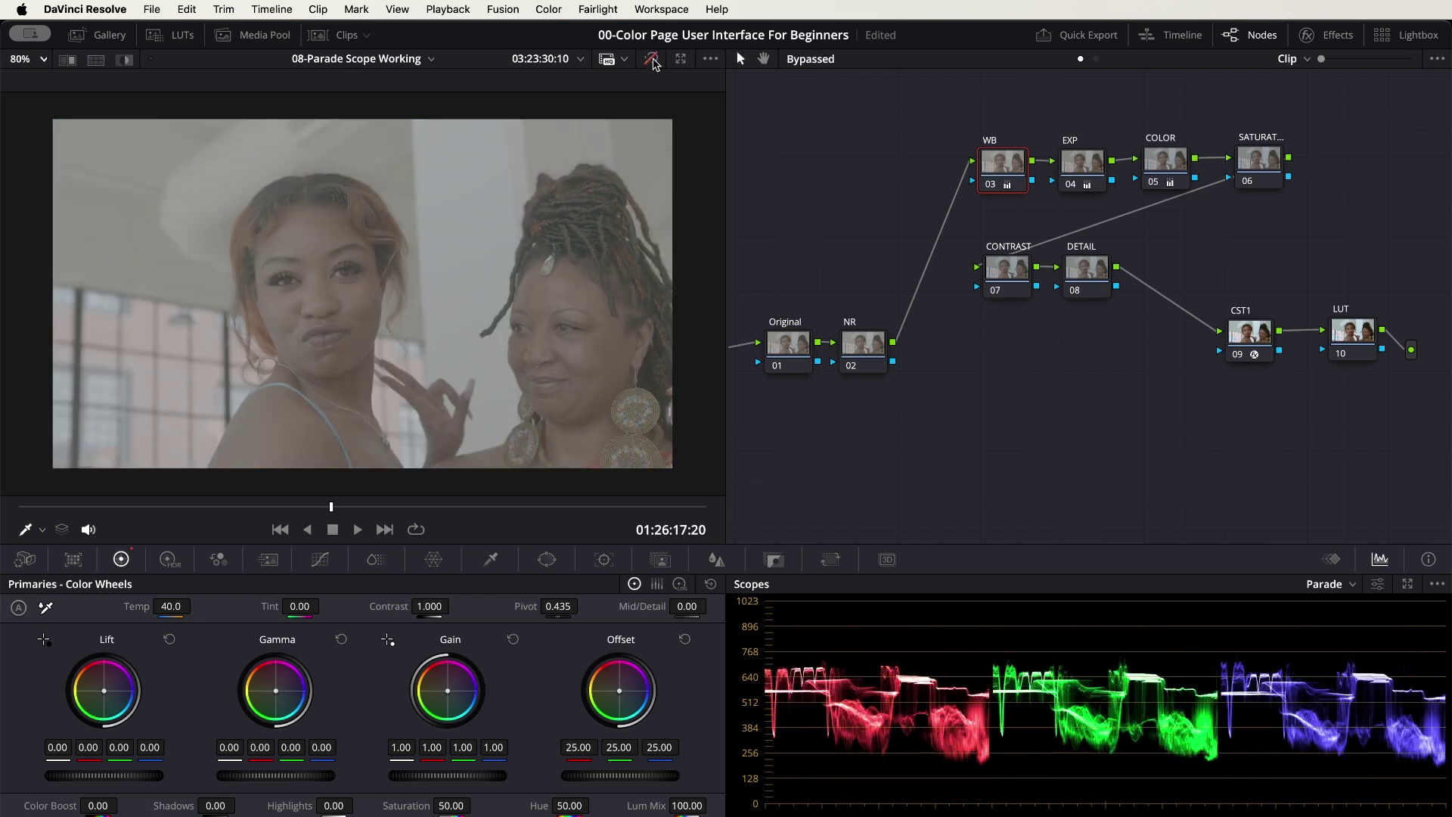
click(652, 60)
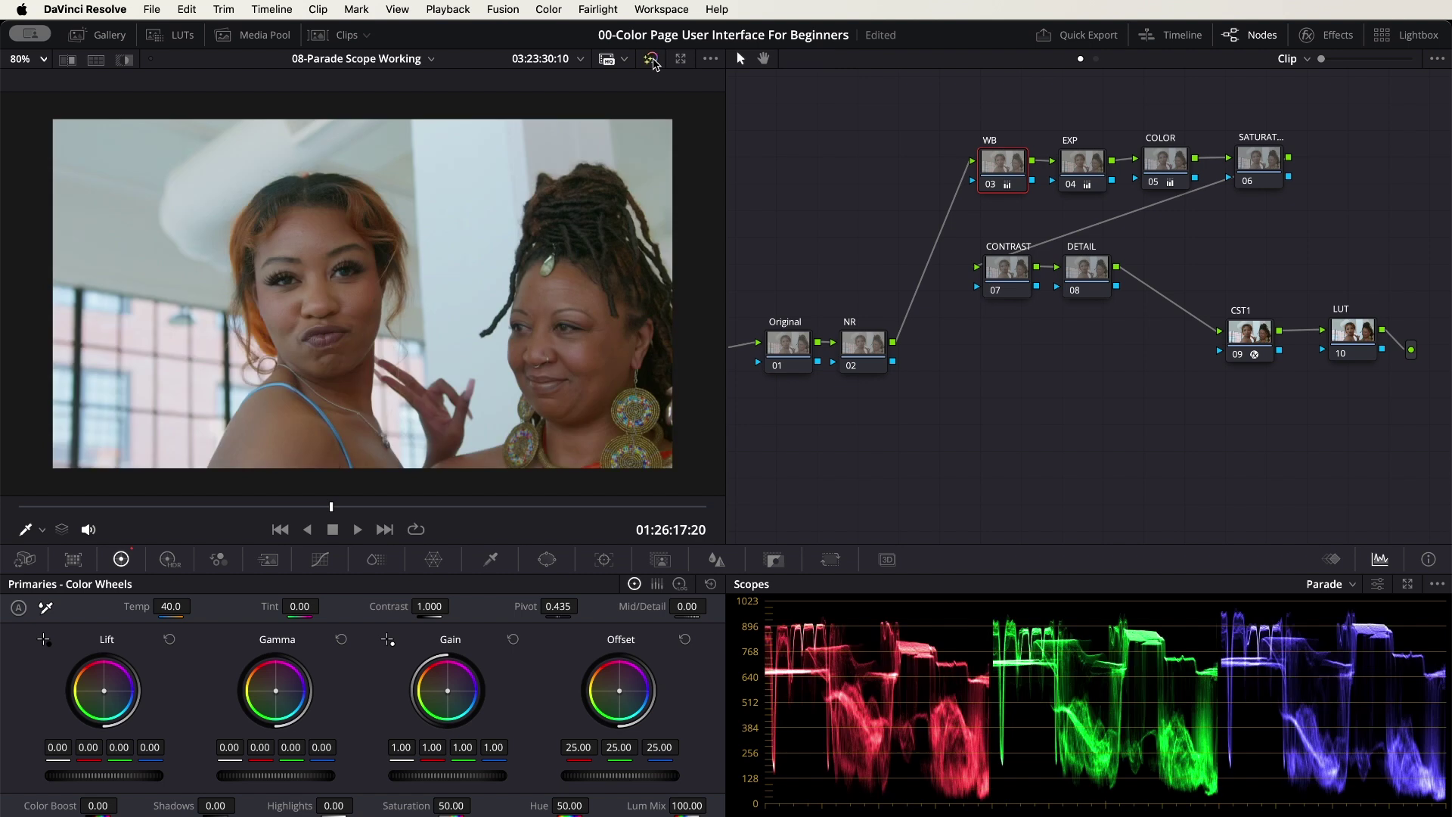
click(651, 60)
click(653, 62)
drag(331, 509, 362, 522)
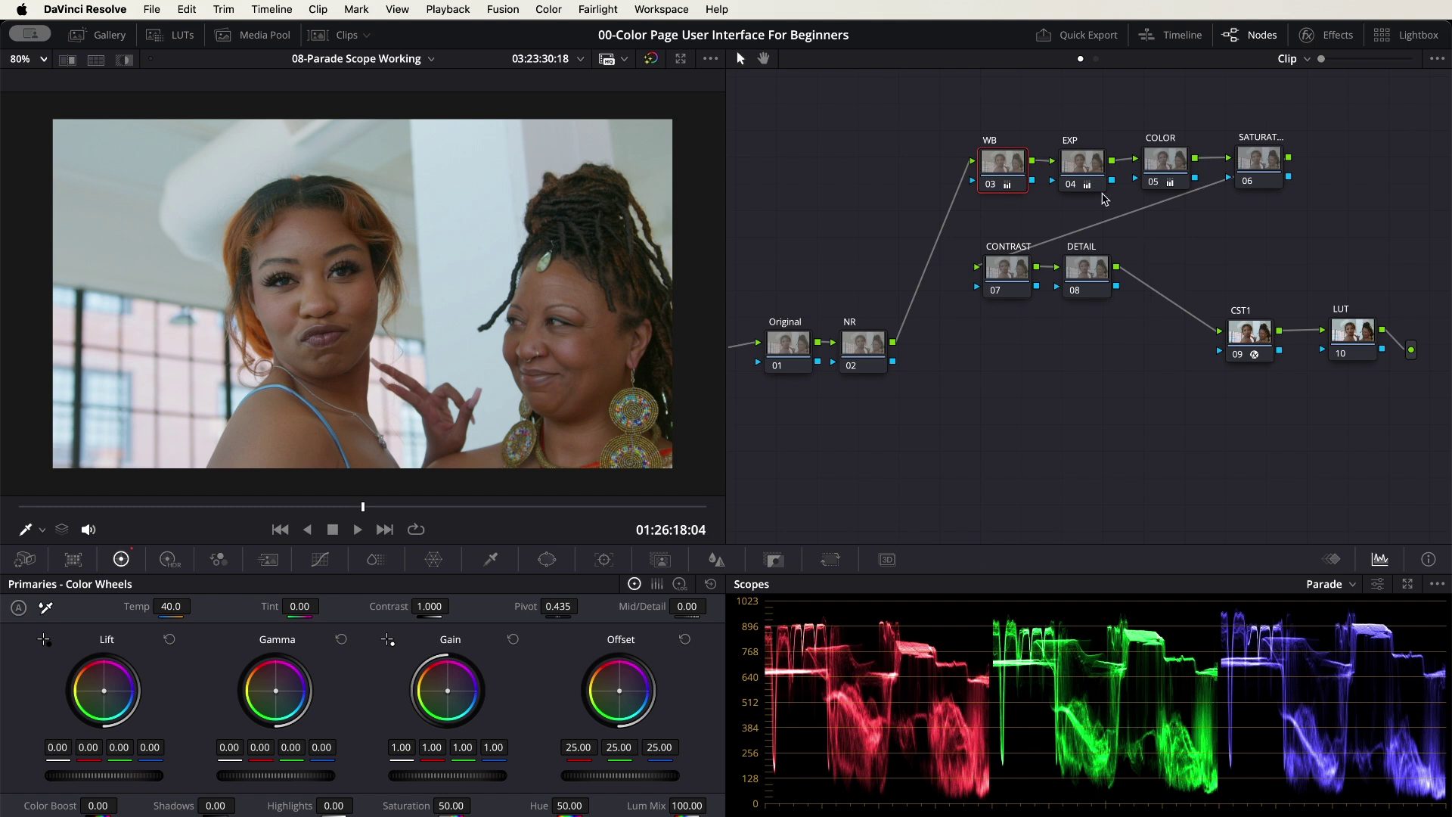
Step: Compare the shot with the COLOR node disabled and enabled, and set its red Gain to 0.97 and green Gamma to 0.00
click(1173, 162)
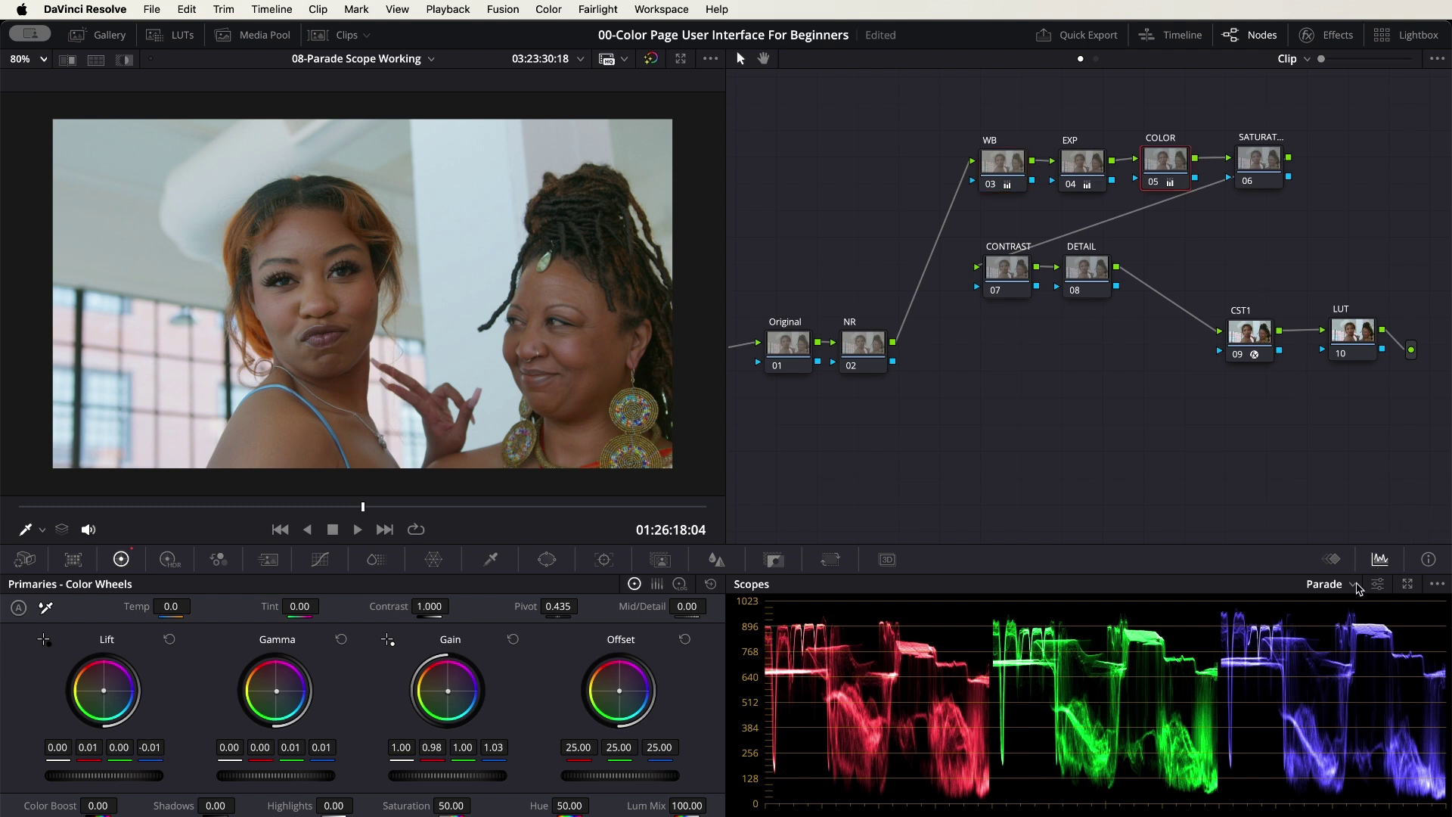
click(1155, 186)
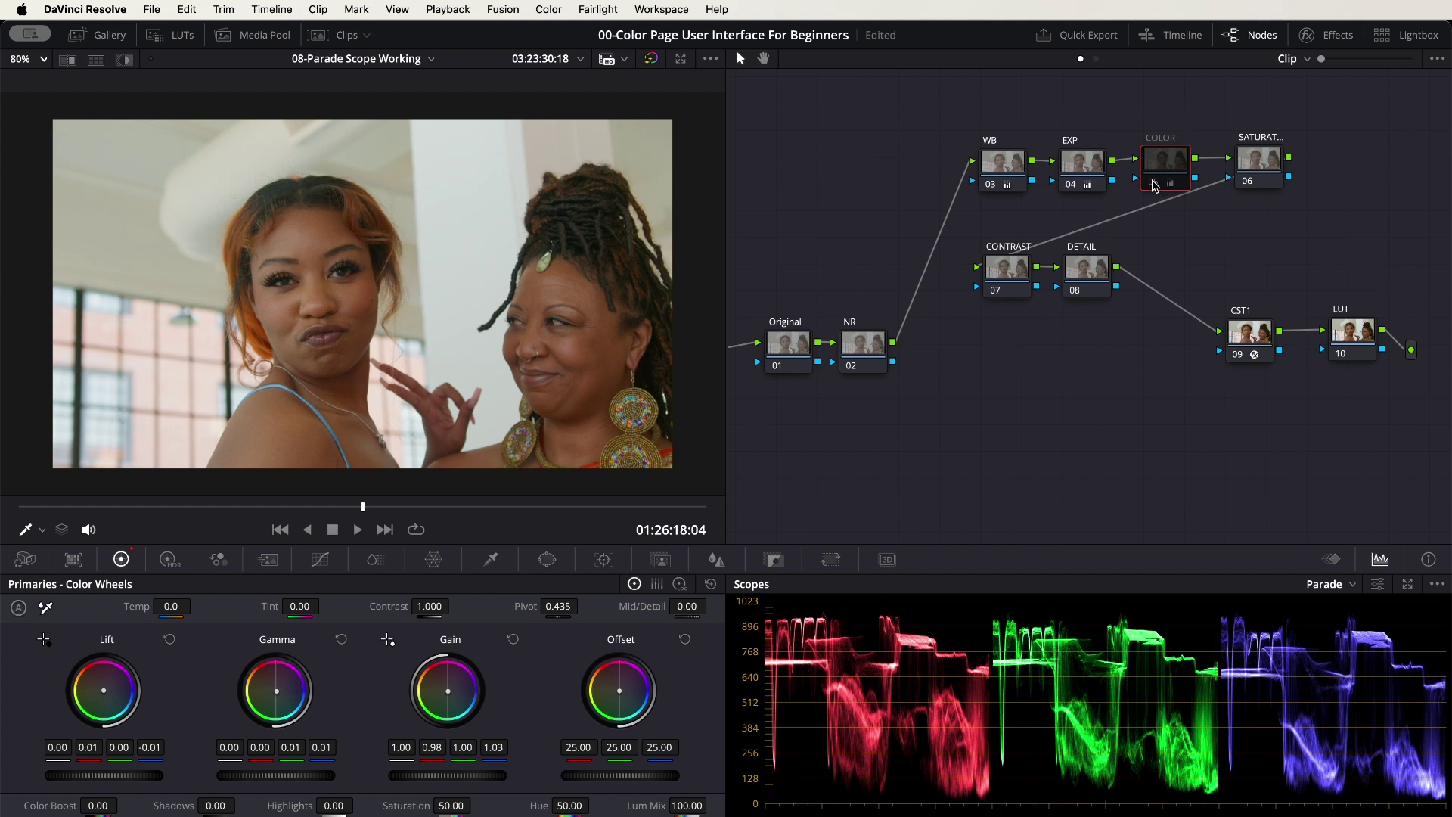
click(1154, 187)
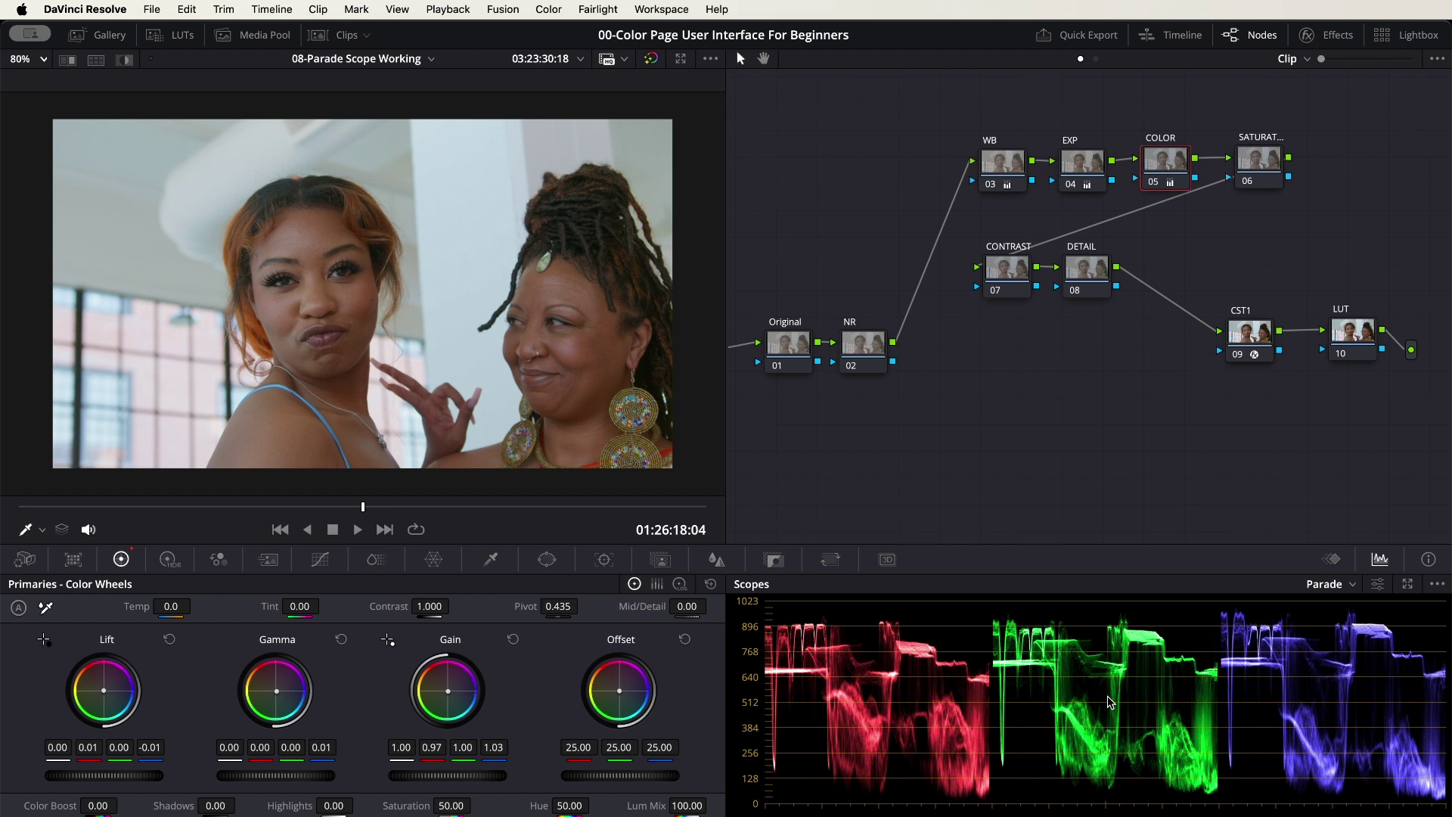
Step: Raise Color Boost on the saturation node to 1.50
click(1275, 161)
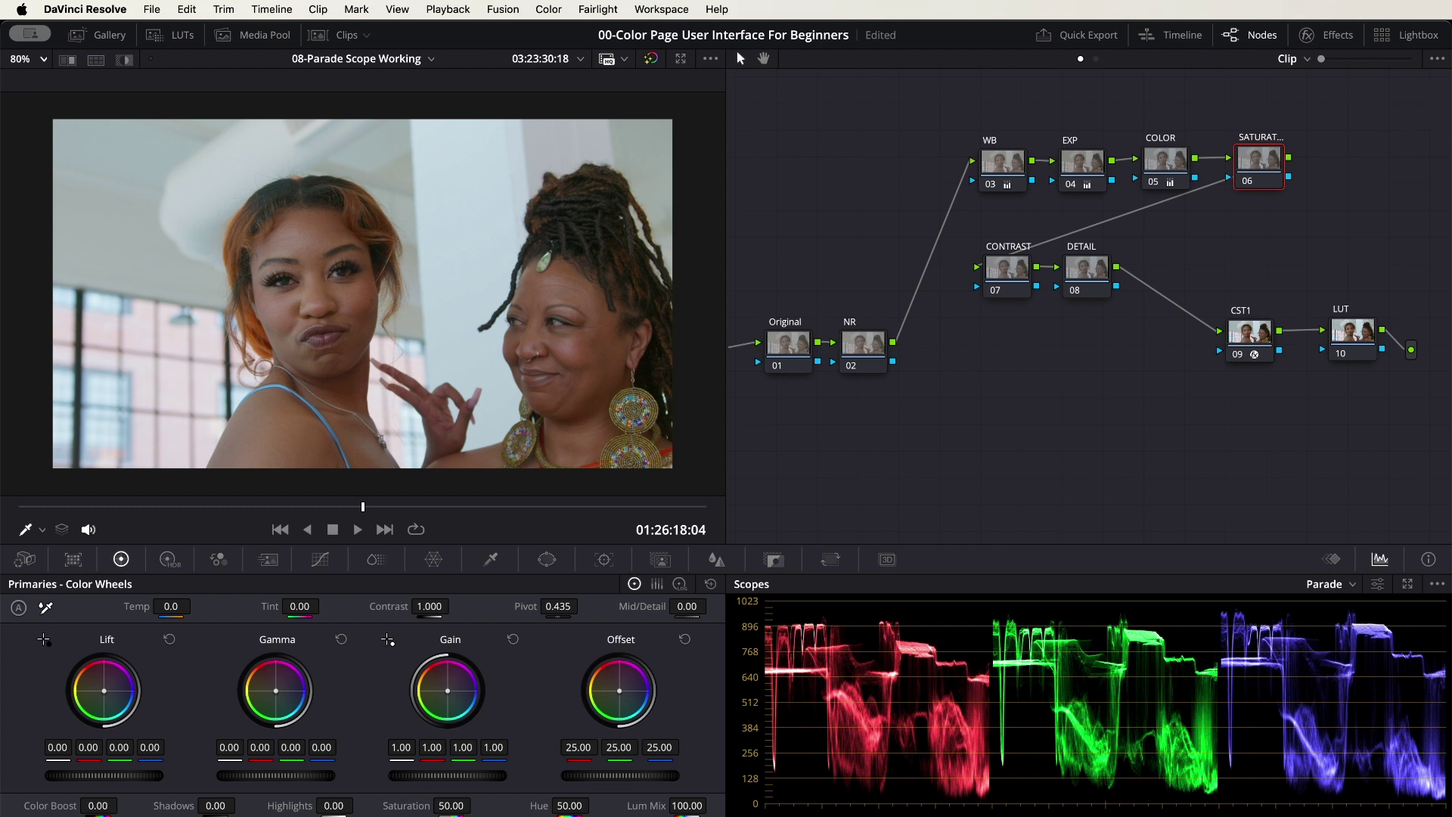
drag(99, 805, 123, 806)
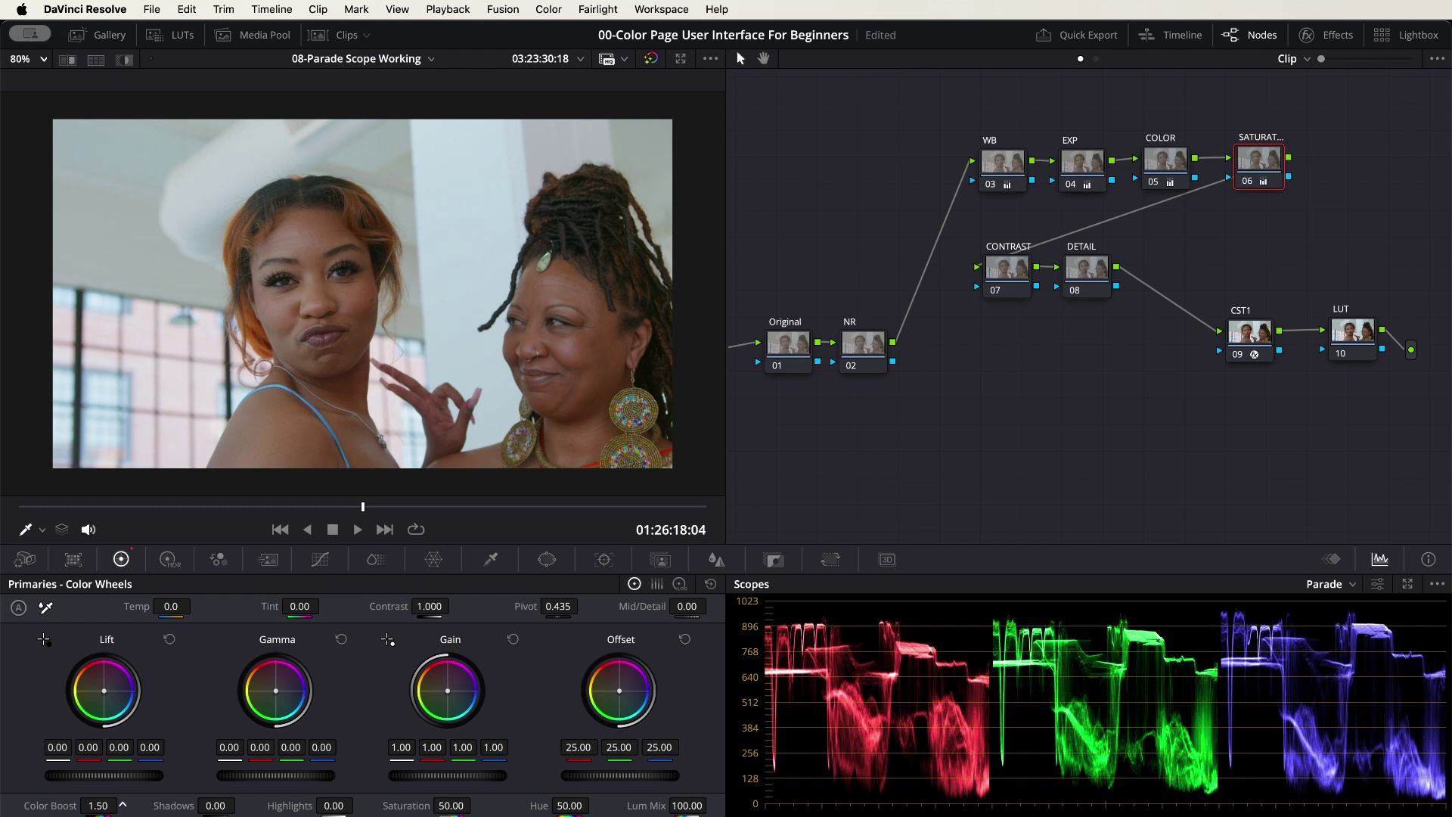
drag(123, 806, 123, 805)
Step: Look at the custom curves for the saturation and COLOR nodes, and return to the COLOR node's primary color wheels
click(322, 560)
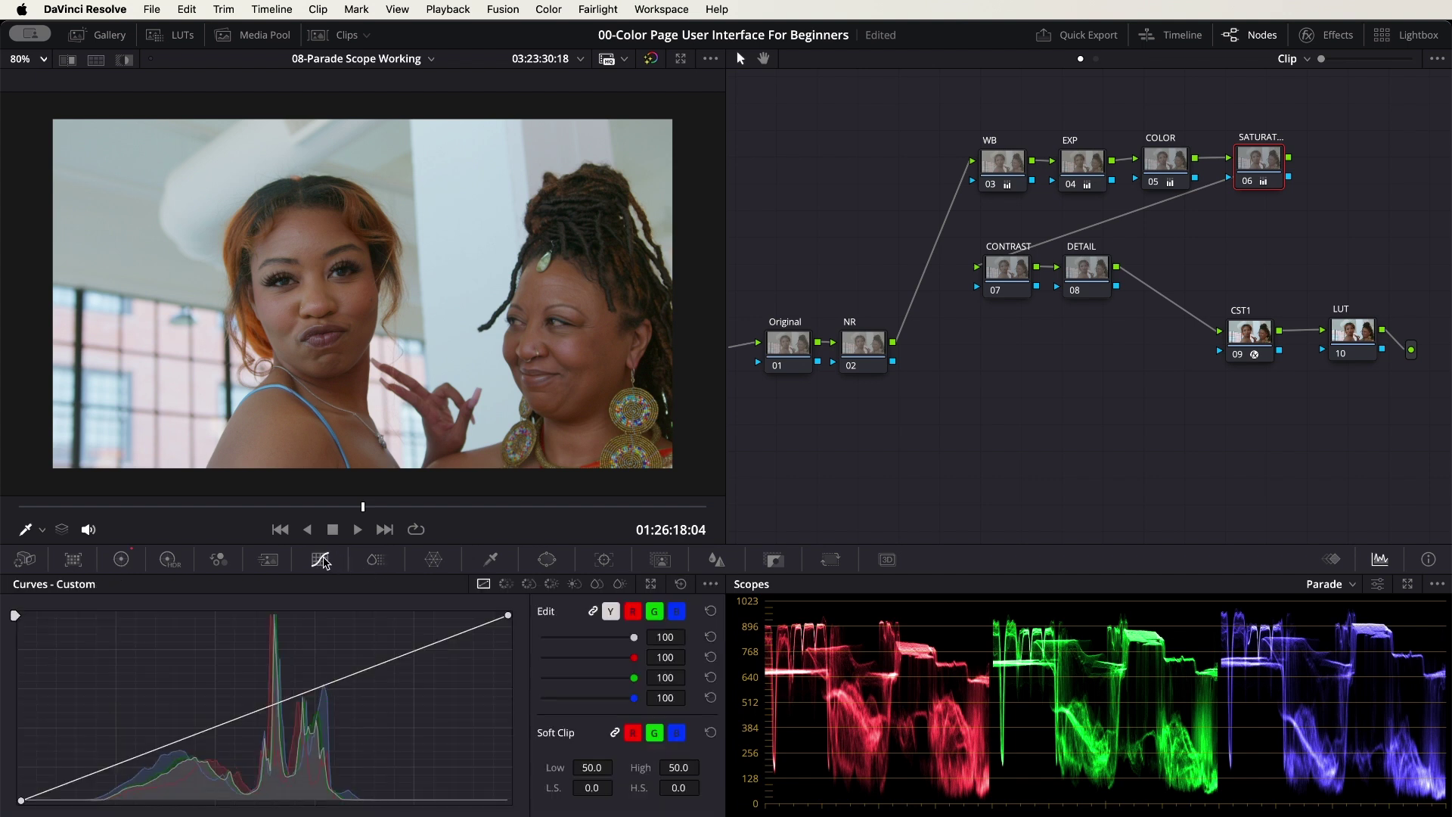
click(1163, 168)
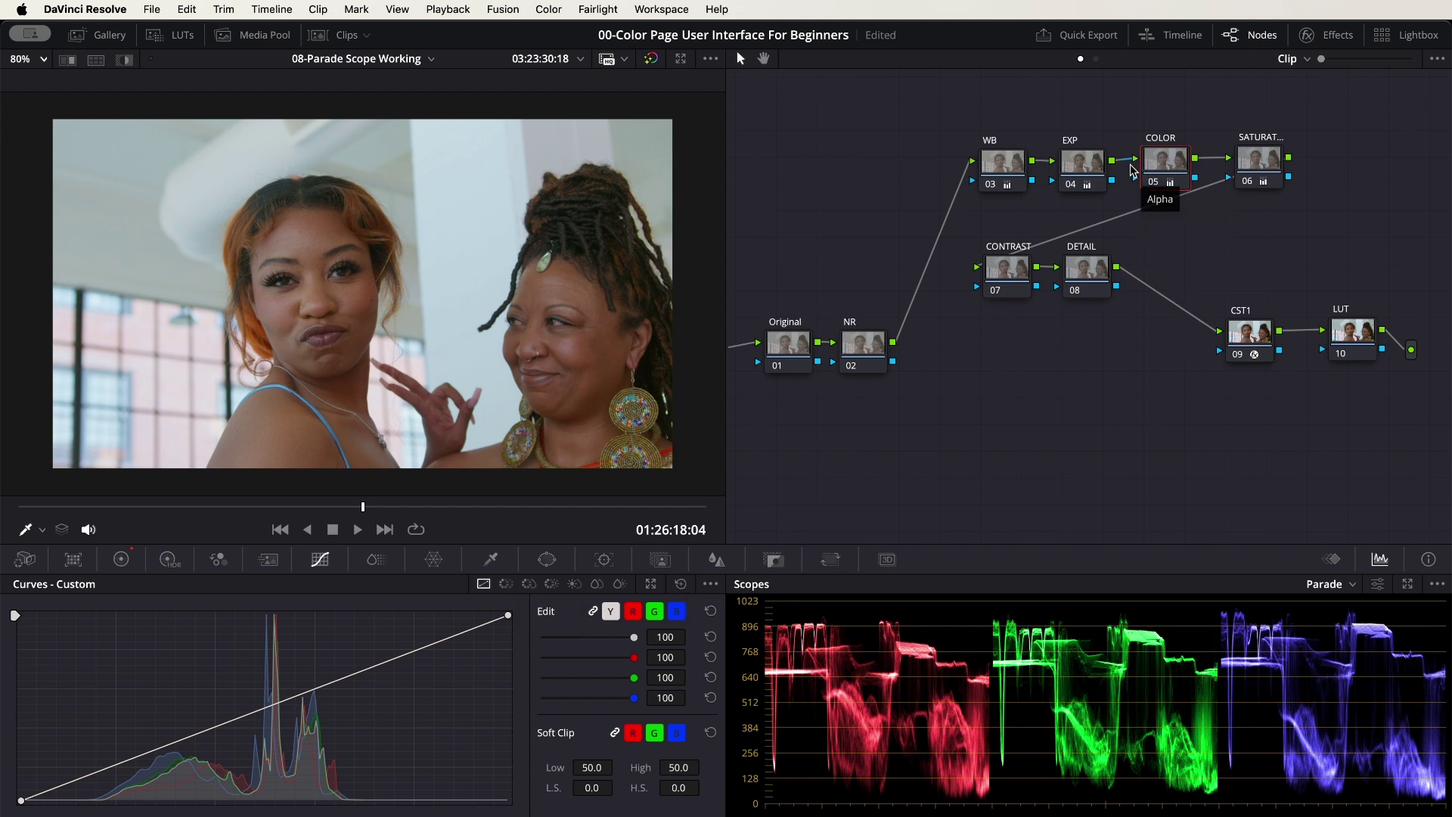
click(121, 561)
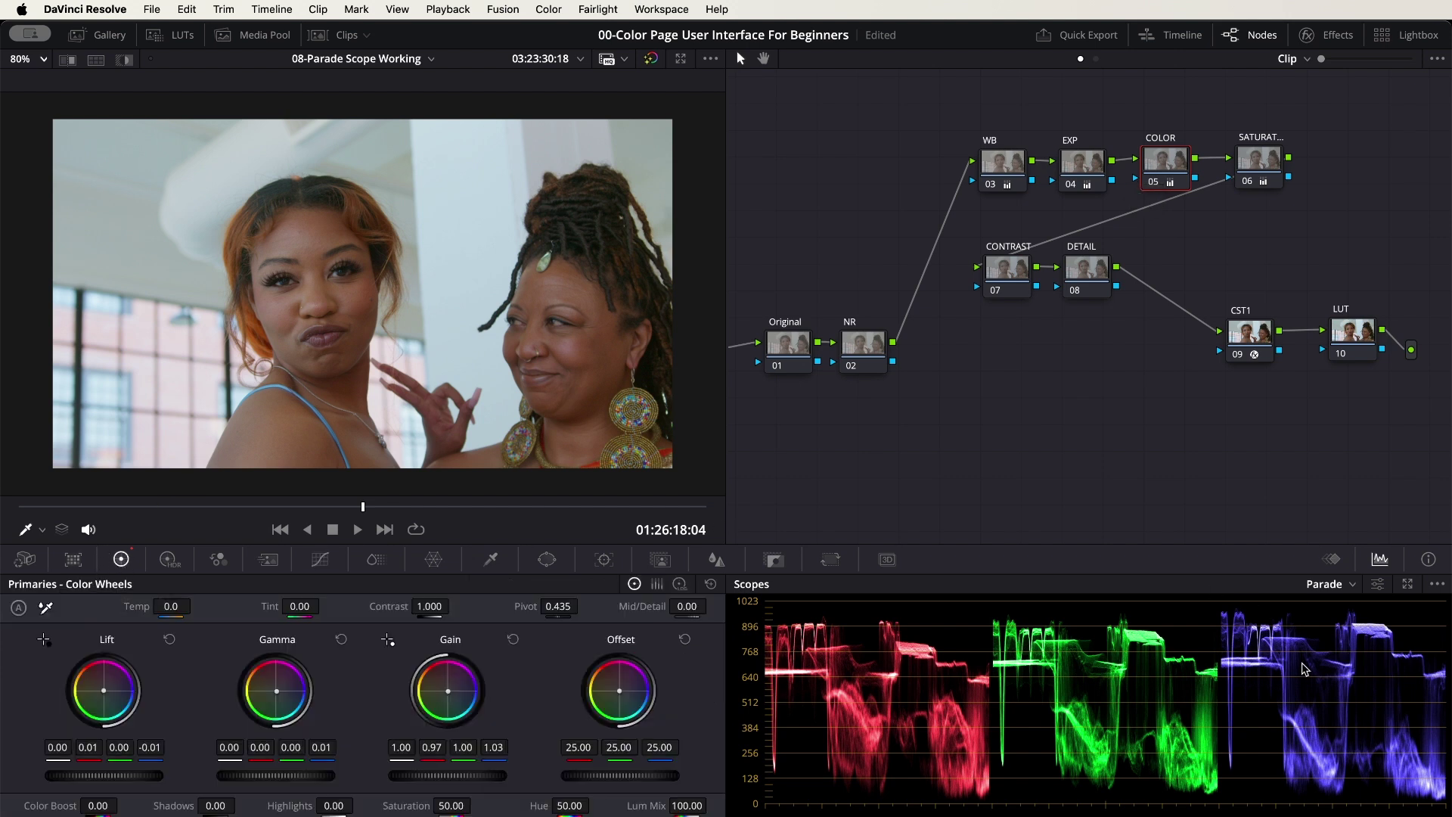